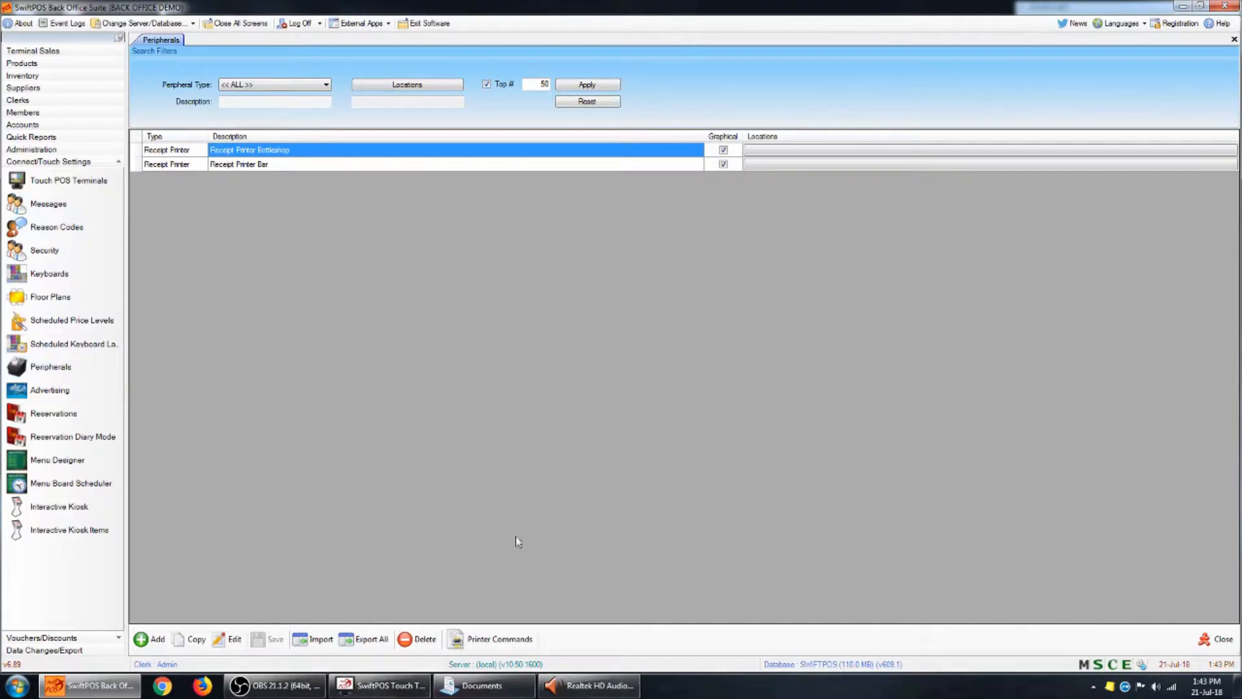
- Add a new peripheral of type Kitchen Printer with the description KITCHEN
left_click(158, 640)
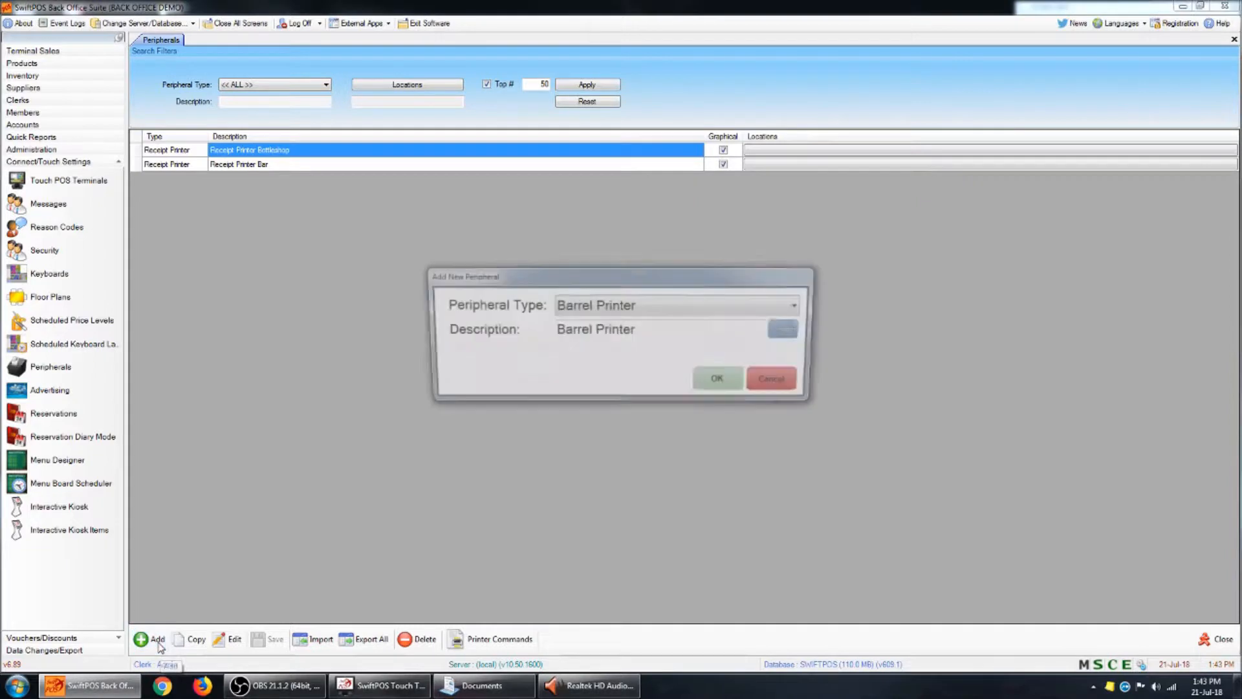
left_click(675, 316)
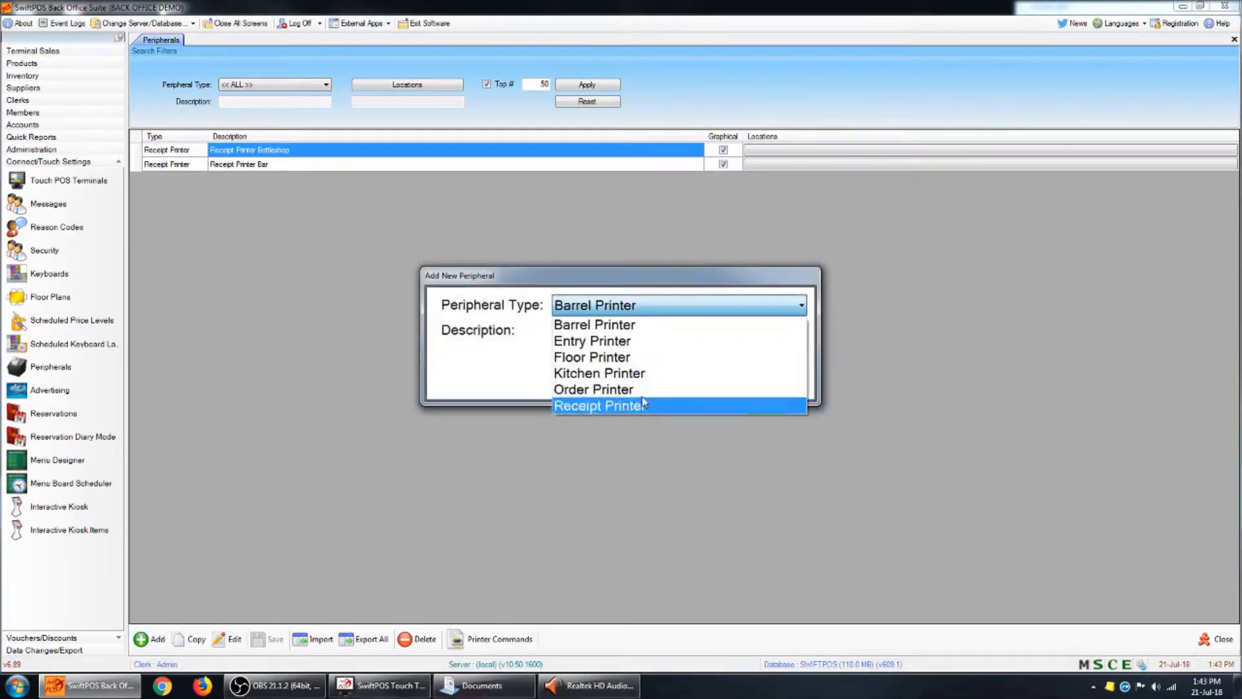
left_click(648, 377)
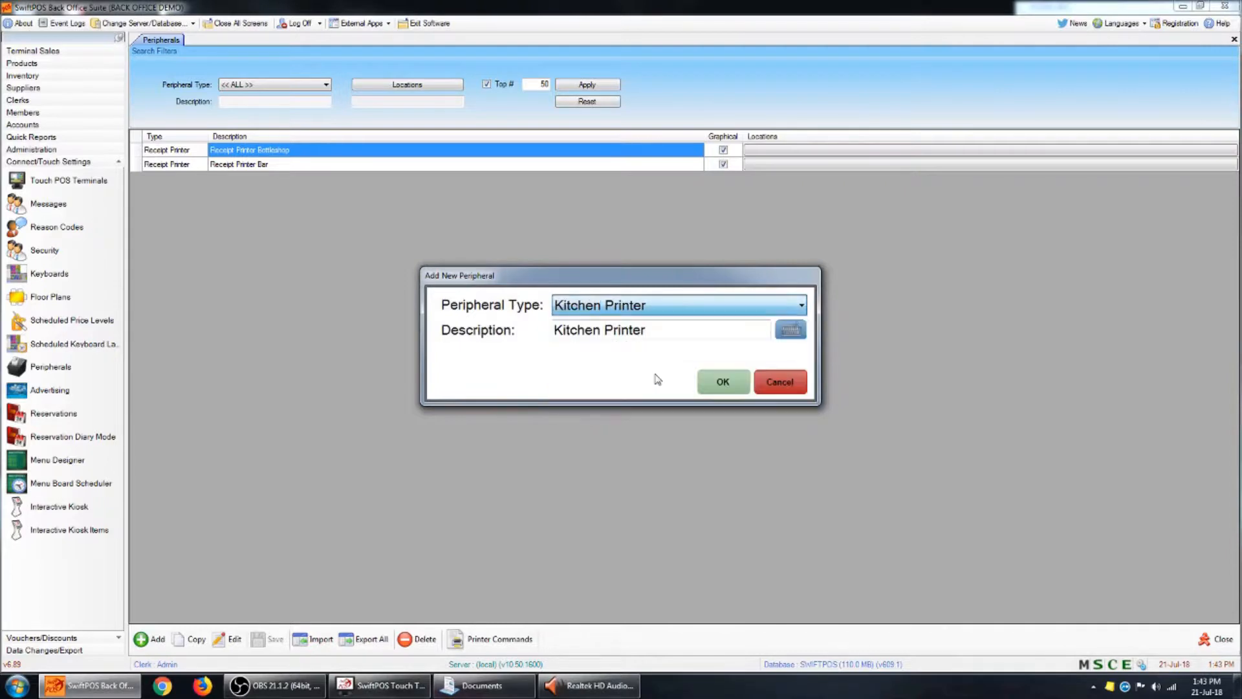
triple_click(721, 327)
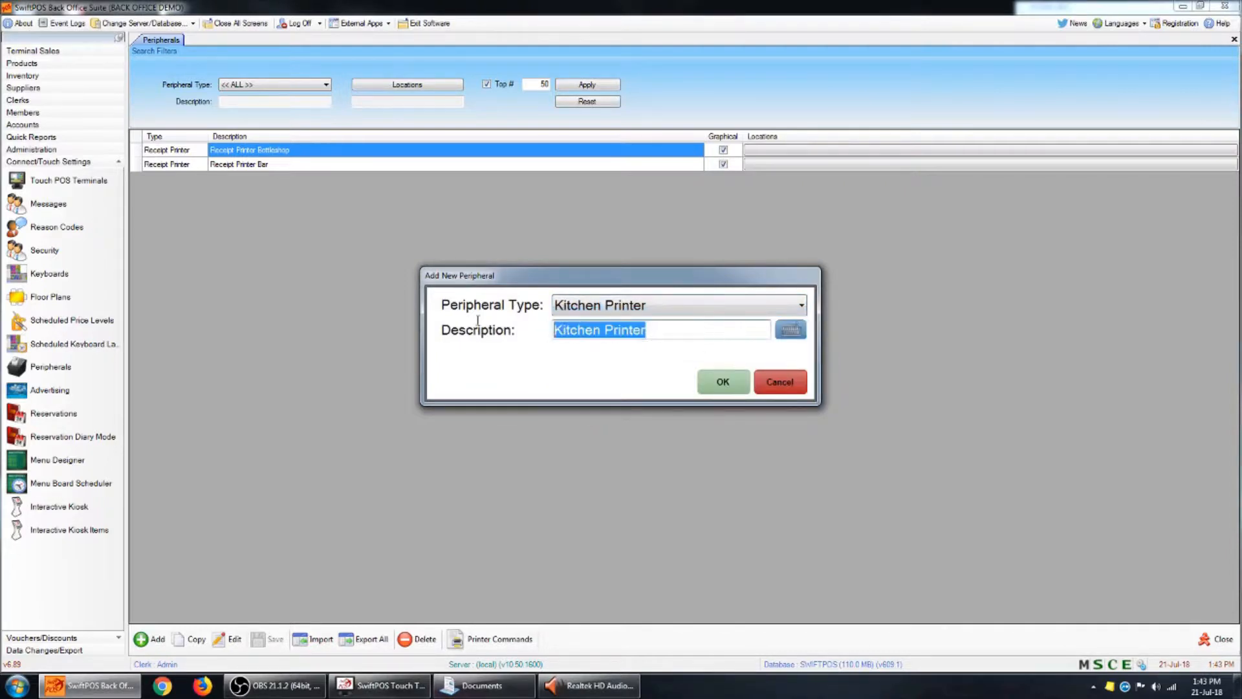
type("KITCHEN")
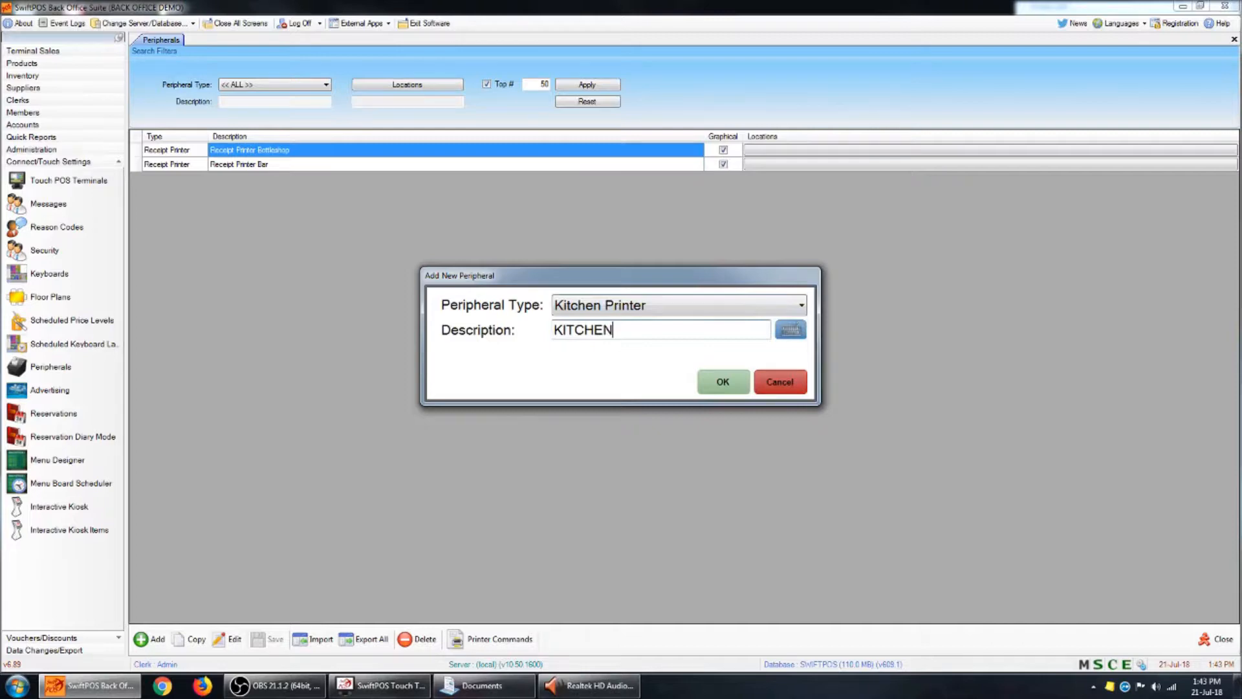
left_click(712, 382)
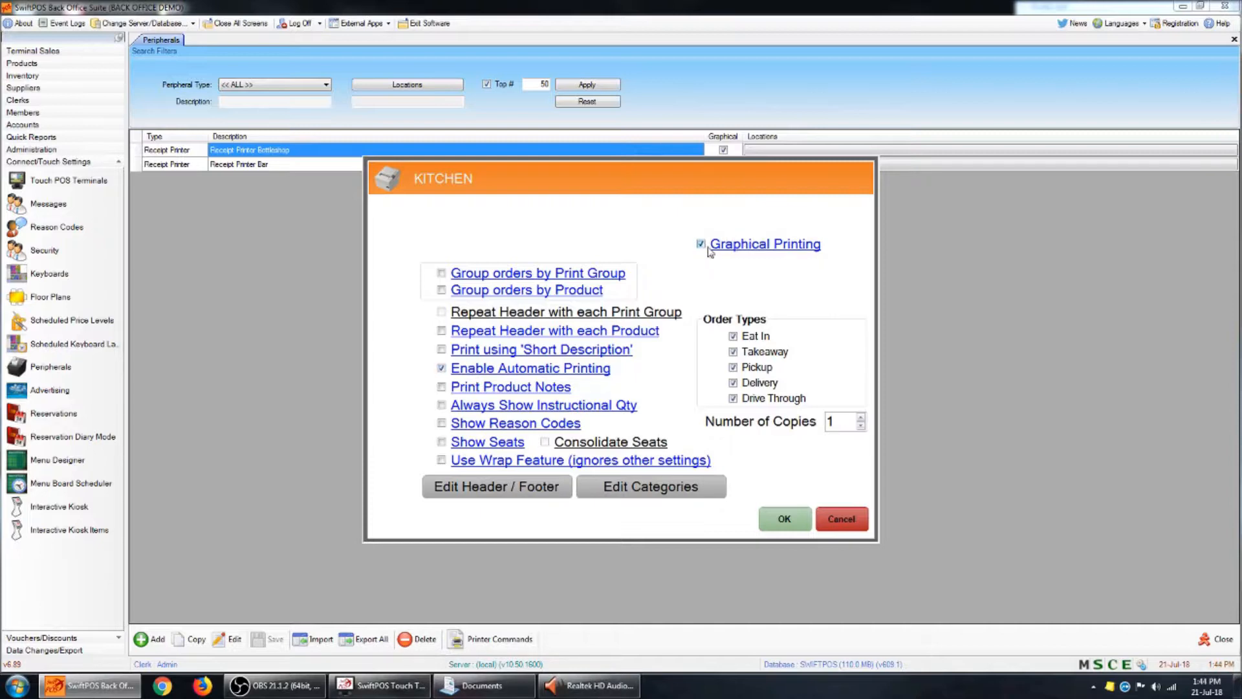
- Fill the kitchen docket's header and footer with defaults, and delete the BACK OFFICE DEMO line from the header
left_click(507, 489)
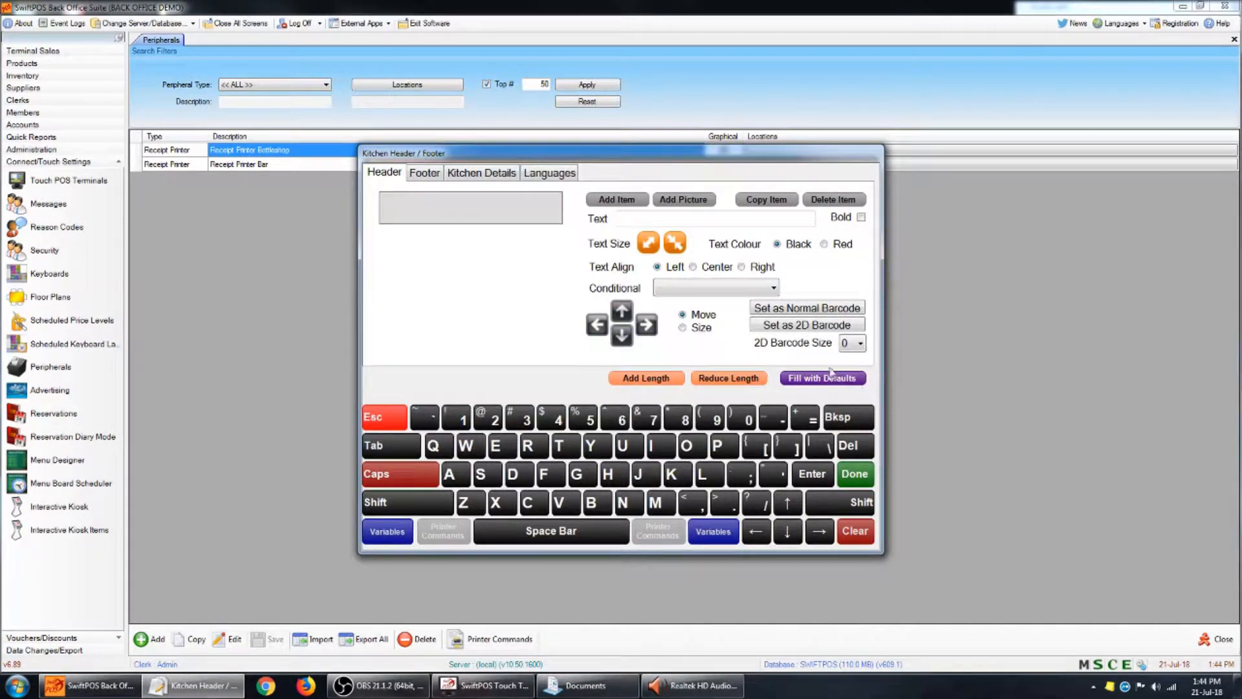
left_click(841, 381)
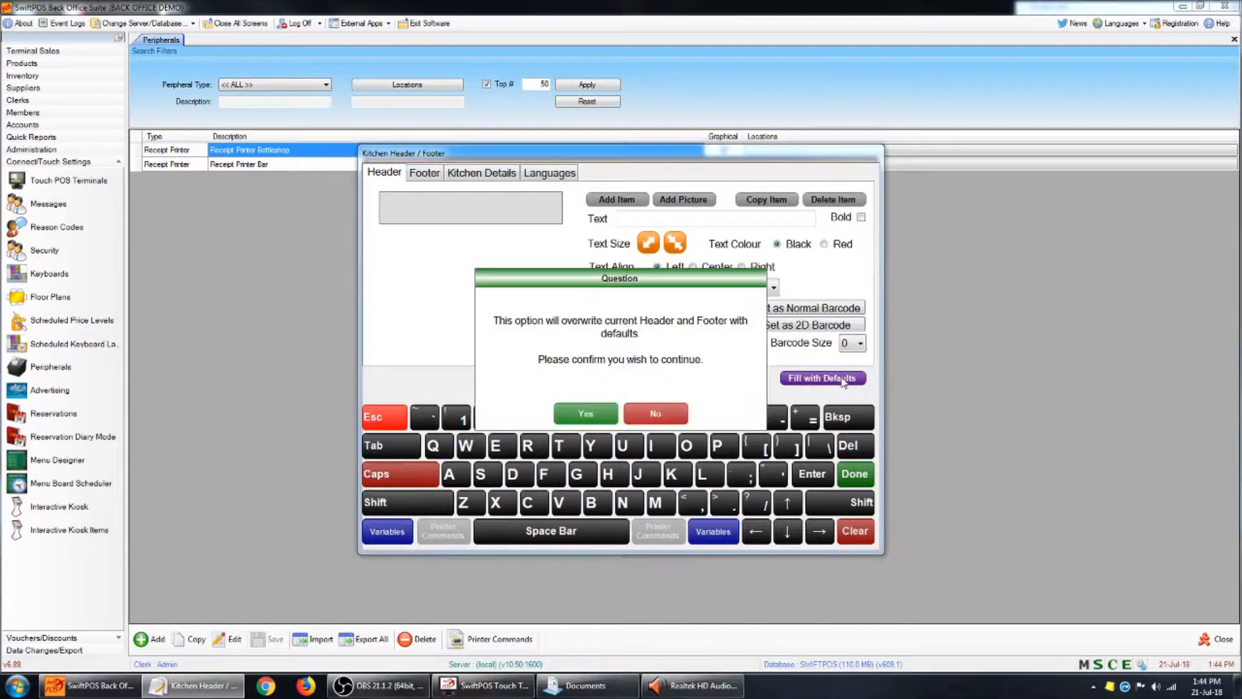
left_click(602, 418)
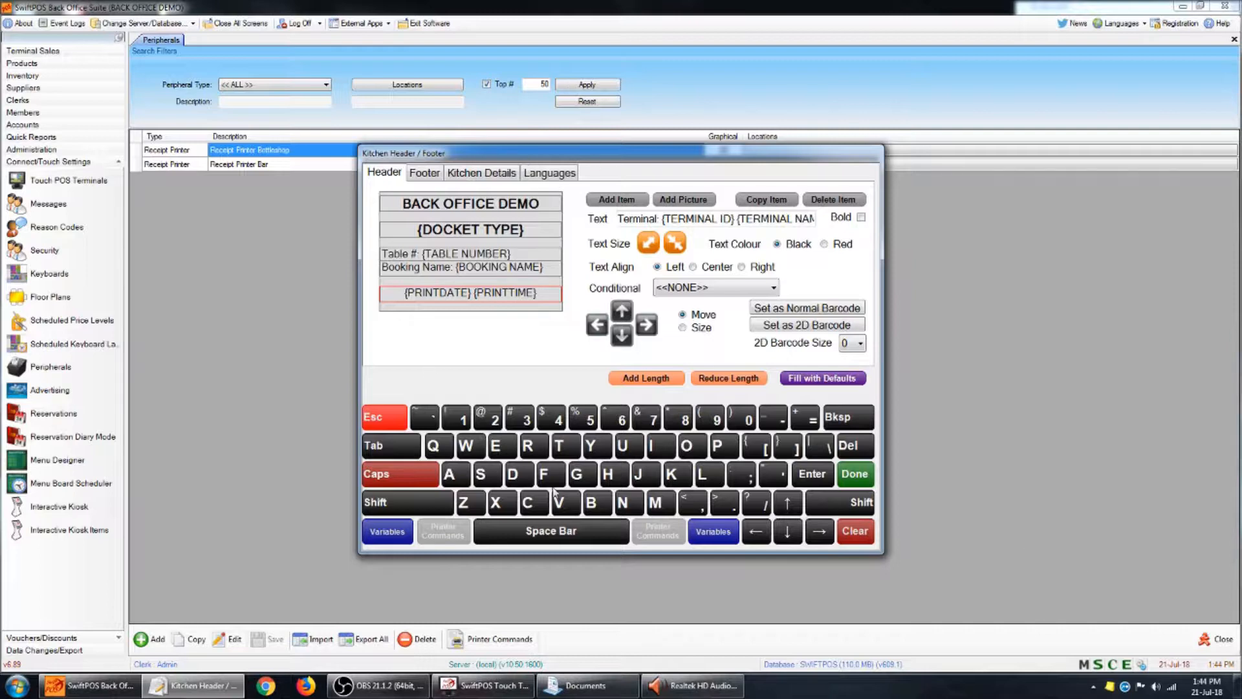
left_click(482, 208)
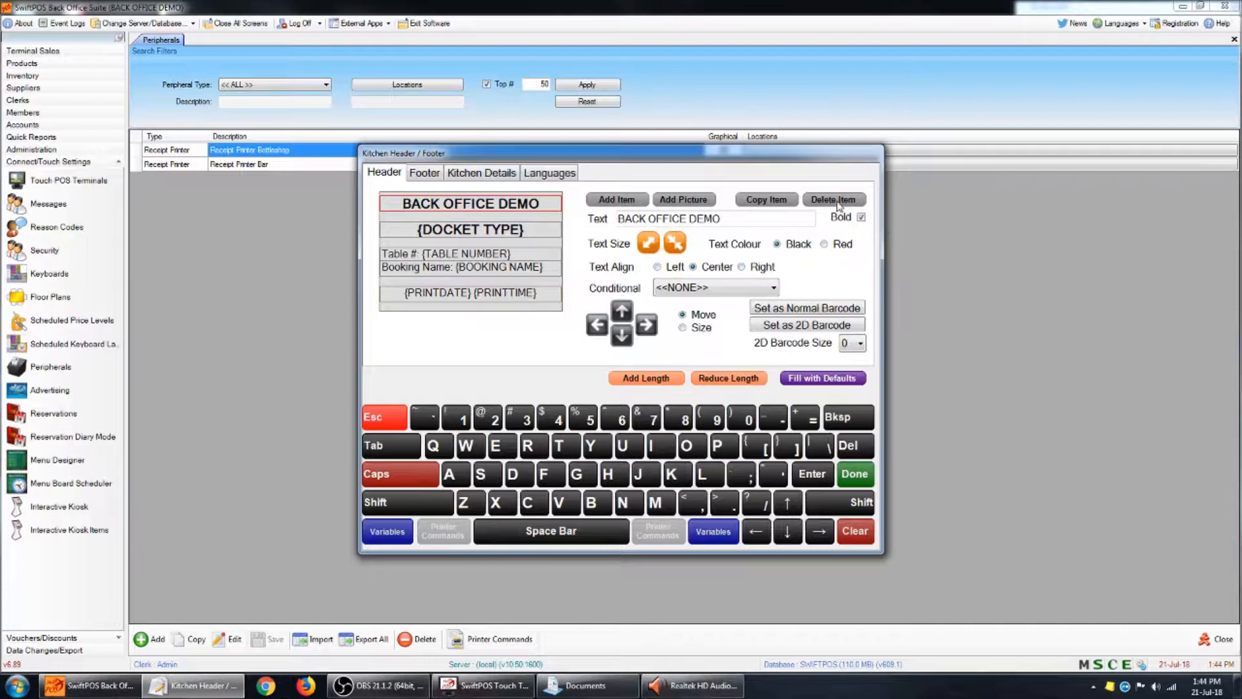
left_click(838, 202)
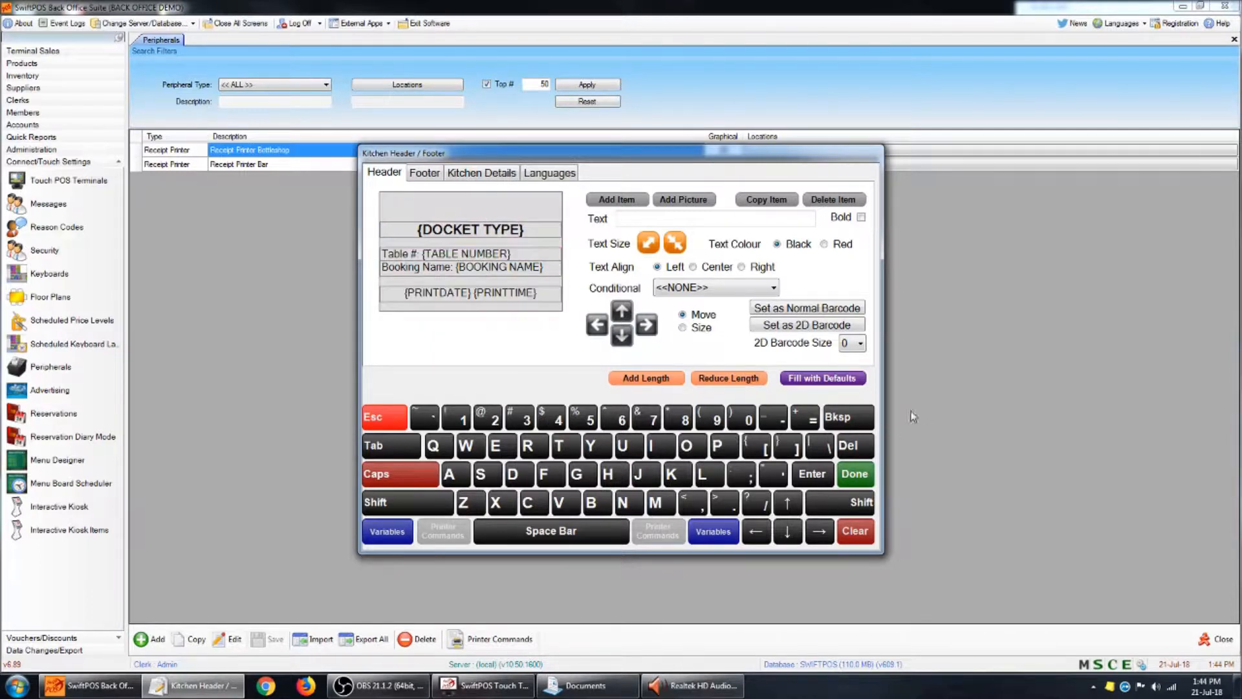
- Move the header's Table # line up directly below {DOCKET TYPE}, and make its text larger and centred
left_click(463, 256)
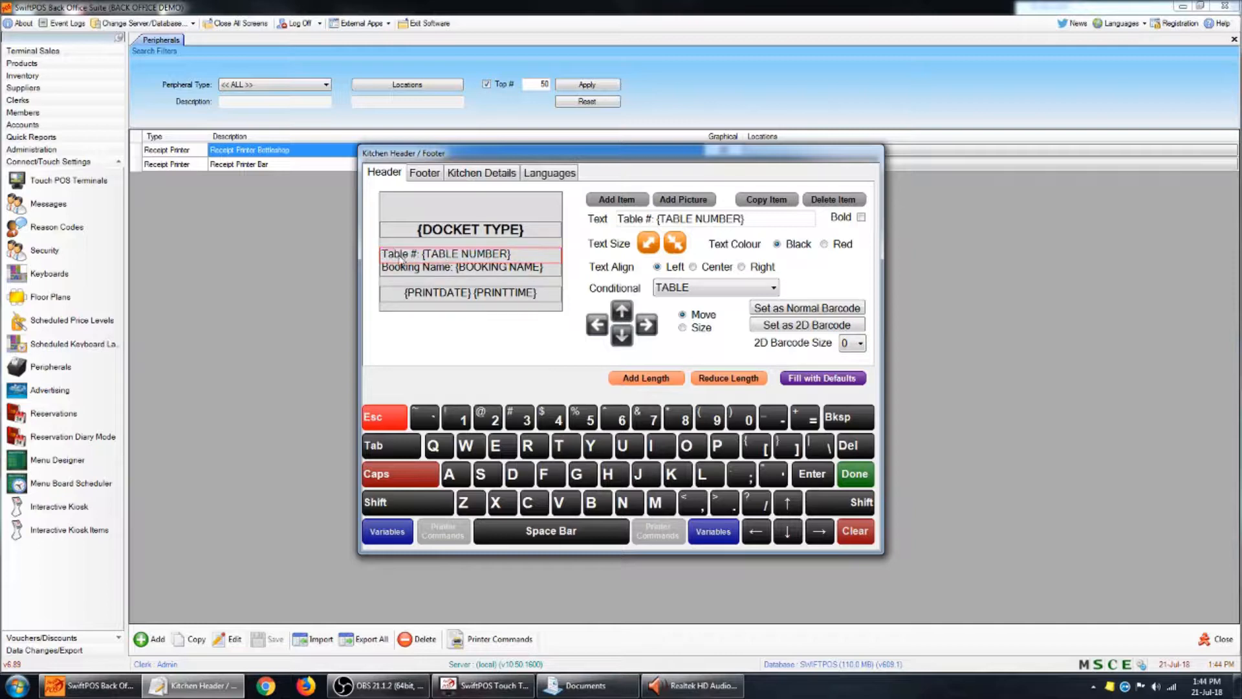
left_click_drag(388, 252, 388, 244)
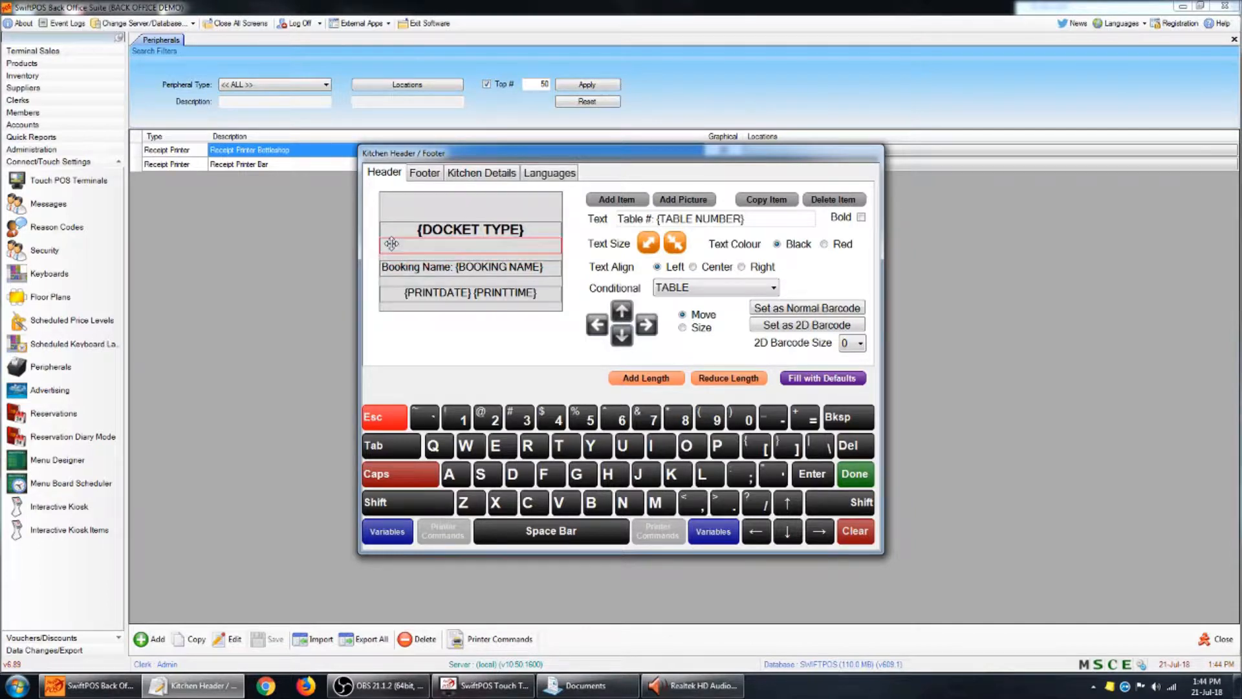
left_click(649, 245)
left_click(649, 247)
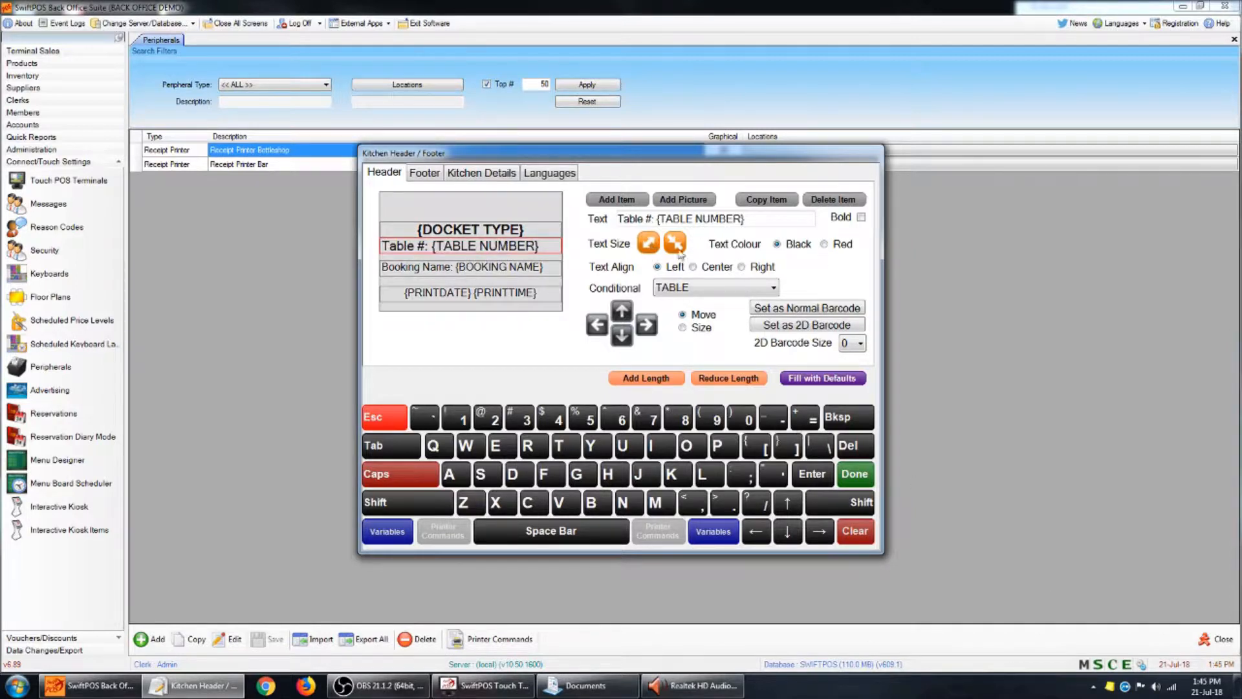
left_click(712, 269)
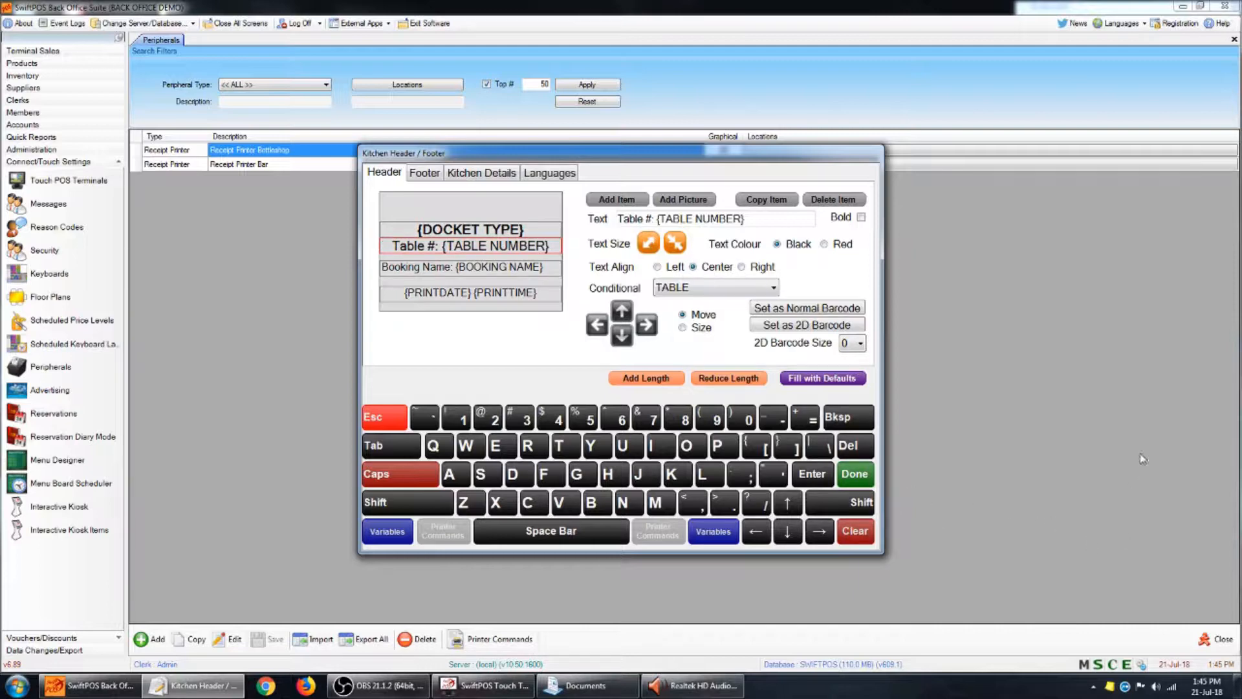
- Move the header's booking name line up below the table number, enlarge it, and shorten its text to "Name: {BOOKING NAME}"
left_click(412, 273)
left_click_drag(388, 269, 386, 261)
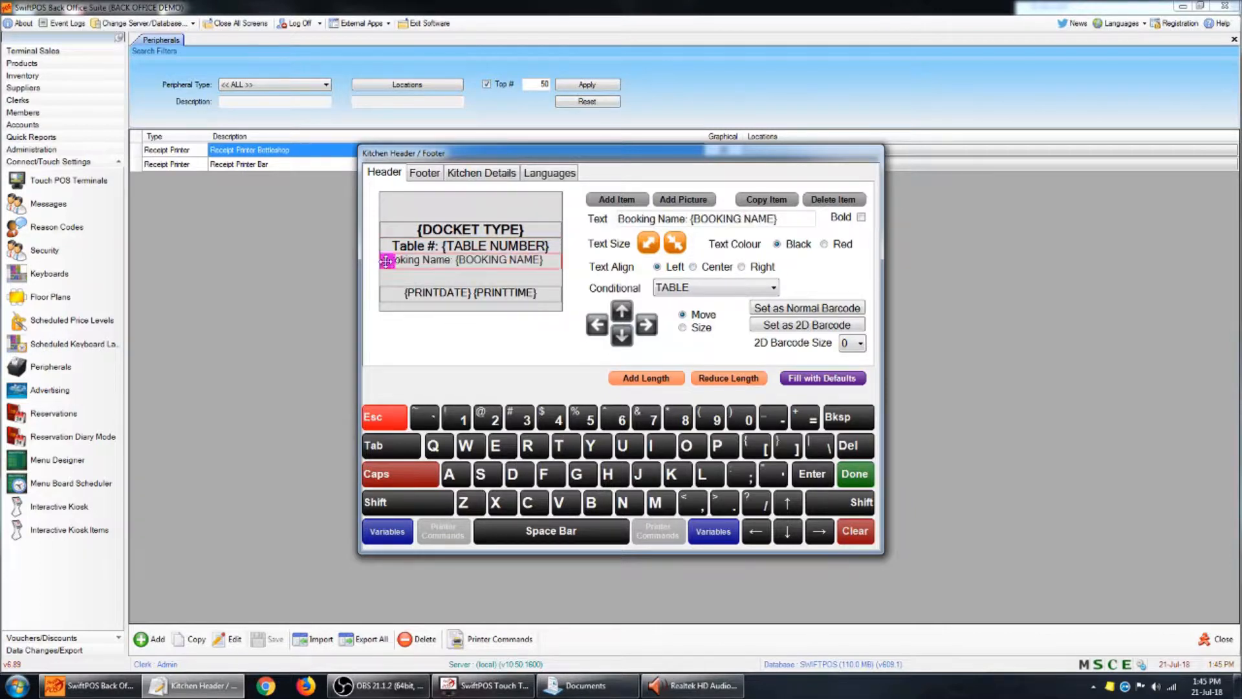
left_click(649, 245)
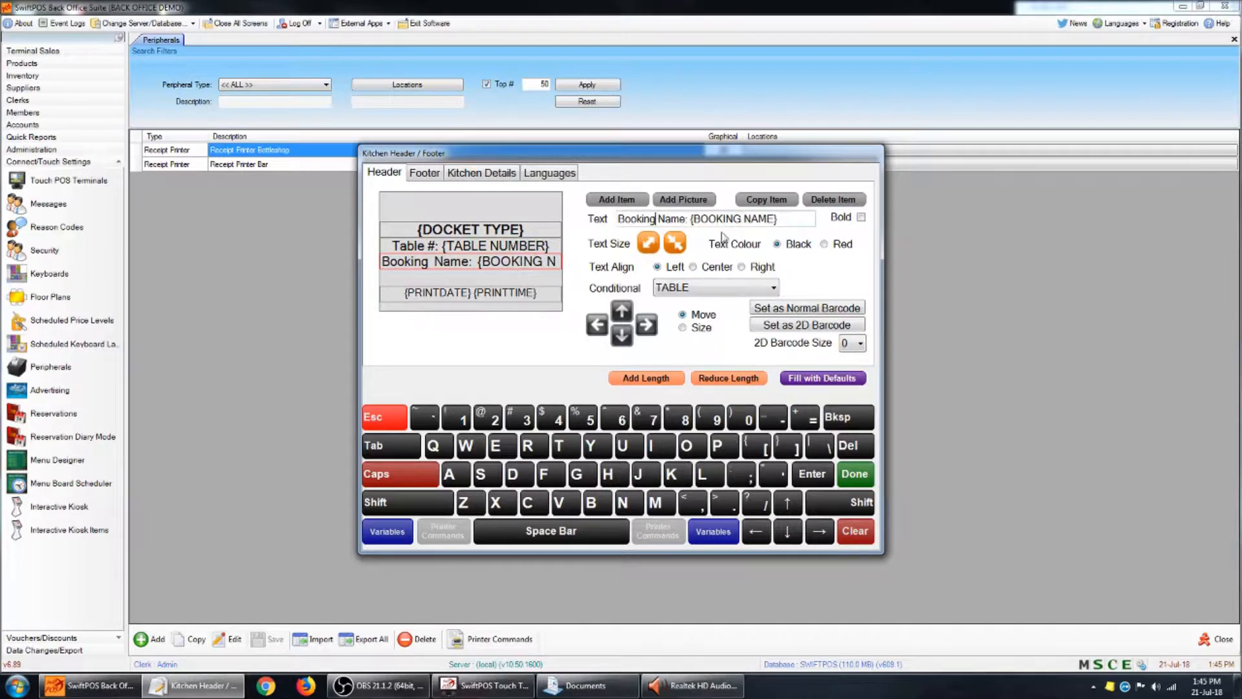
double_click(653, 219)
key("Delete")
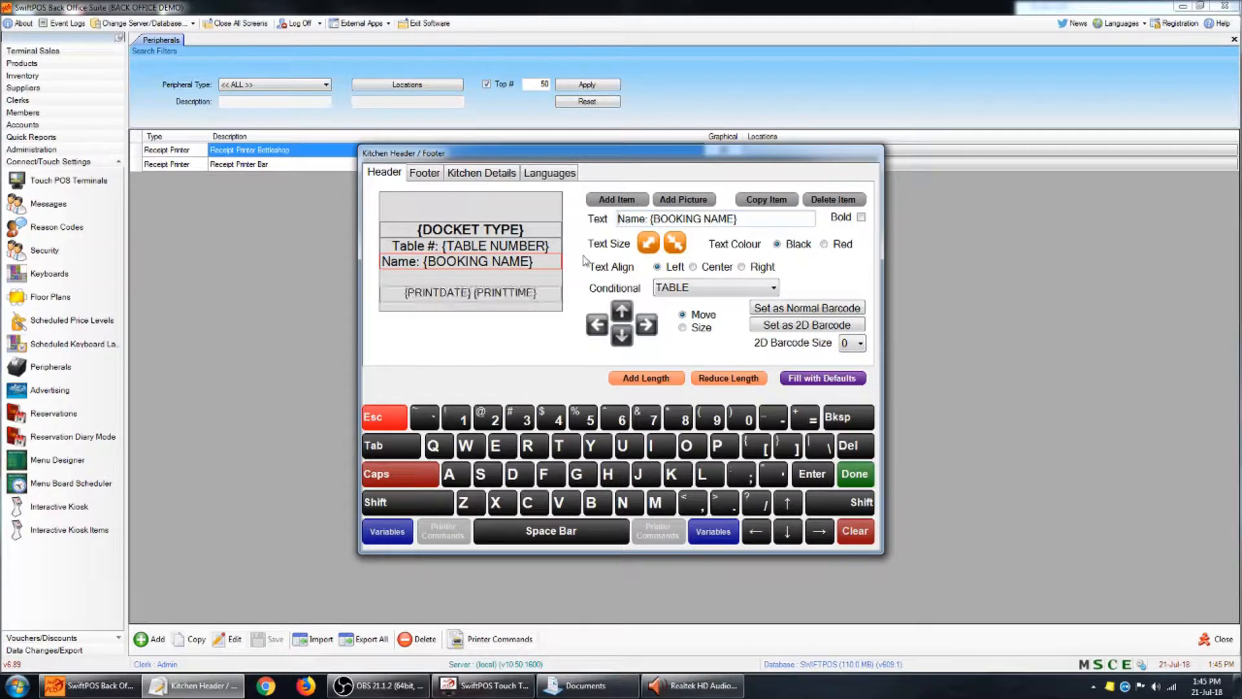
- Delete the {PRINTDATE} {PRINTTIME} line from the header and shorten the header area below the booking name
left_click(550, 288)
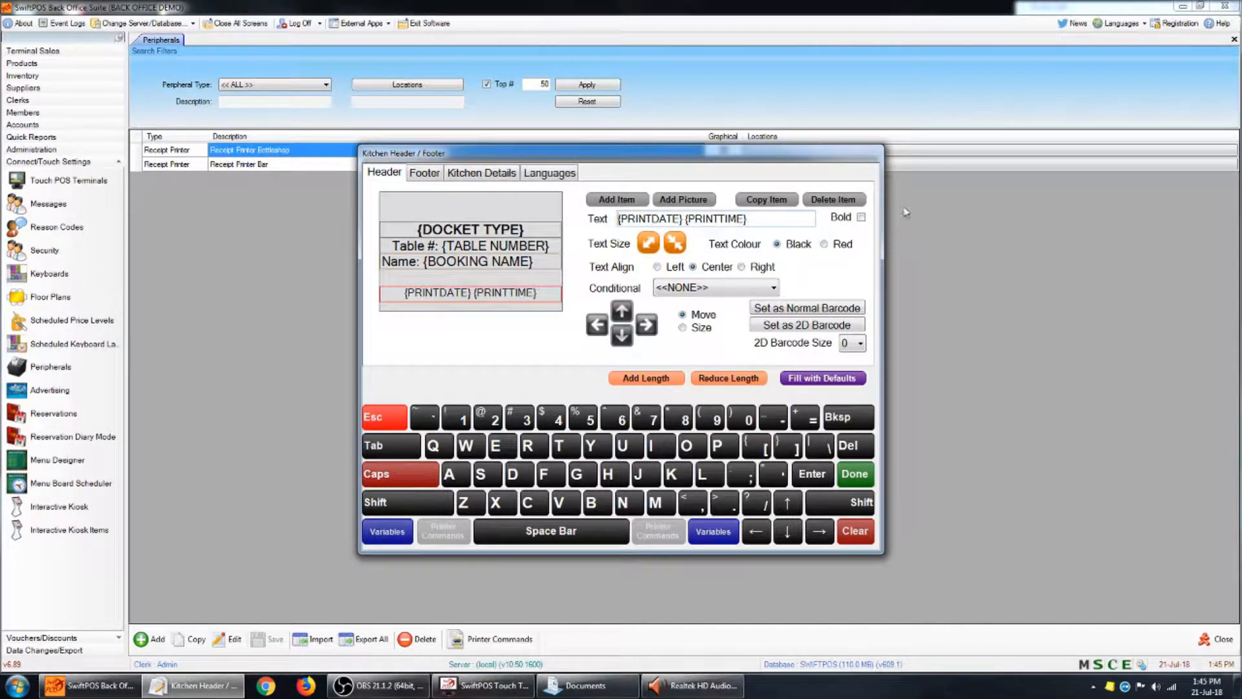
left_click(859, 201)
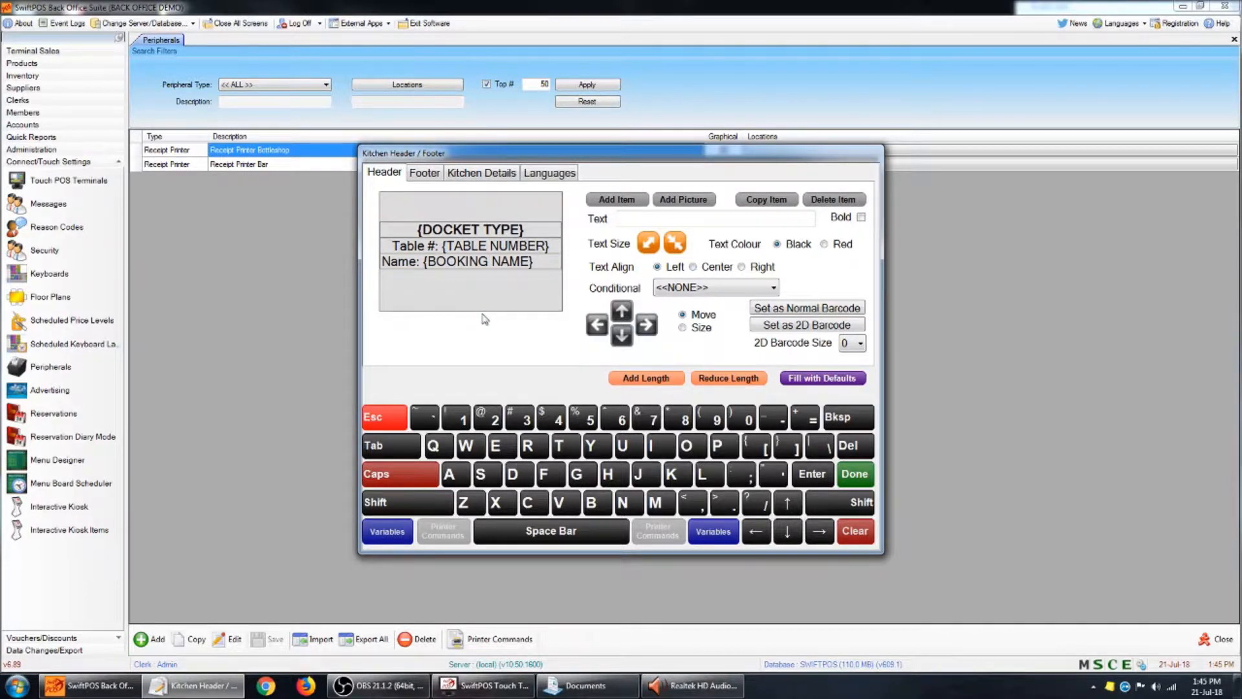
left_click_drag(486, 310, 496, 289)
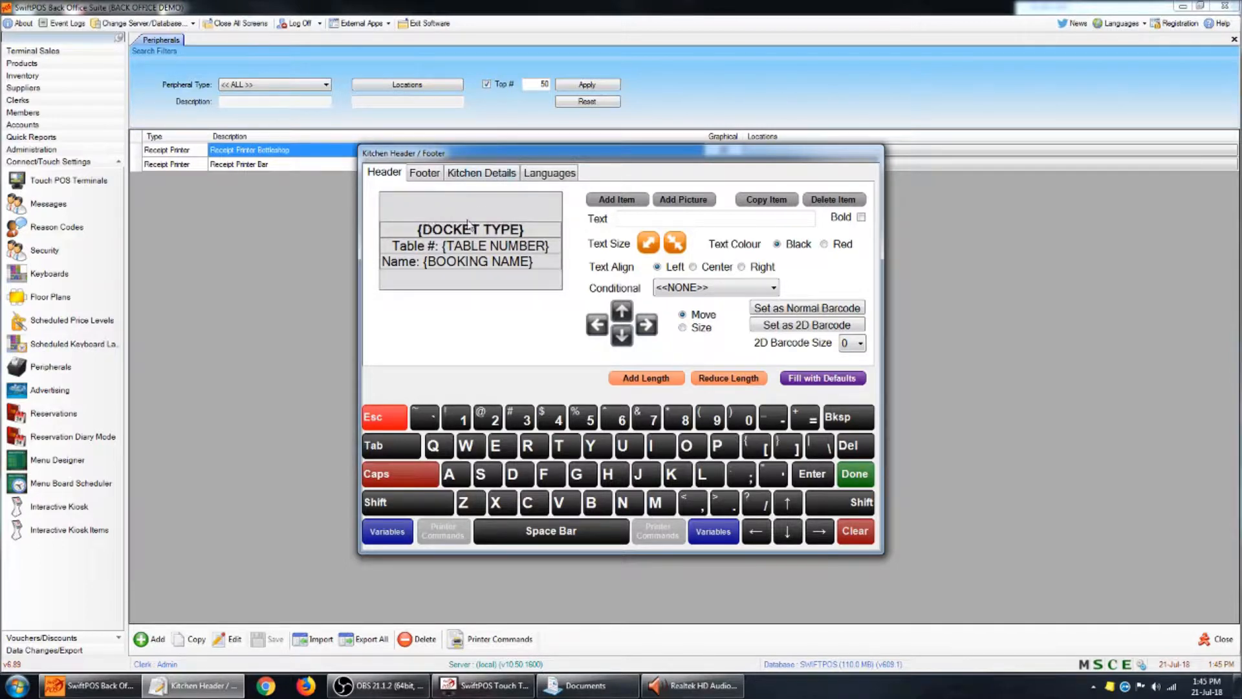
left_click_drag(469, 264, 486, 290)
- Lengthen the footer area and delete its Receipt # and Terminal lines
left_click(433, 174)
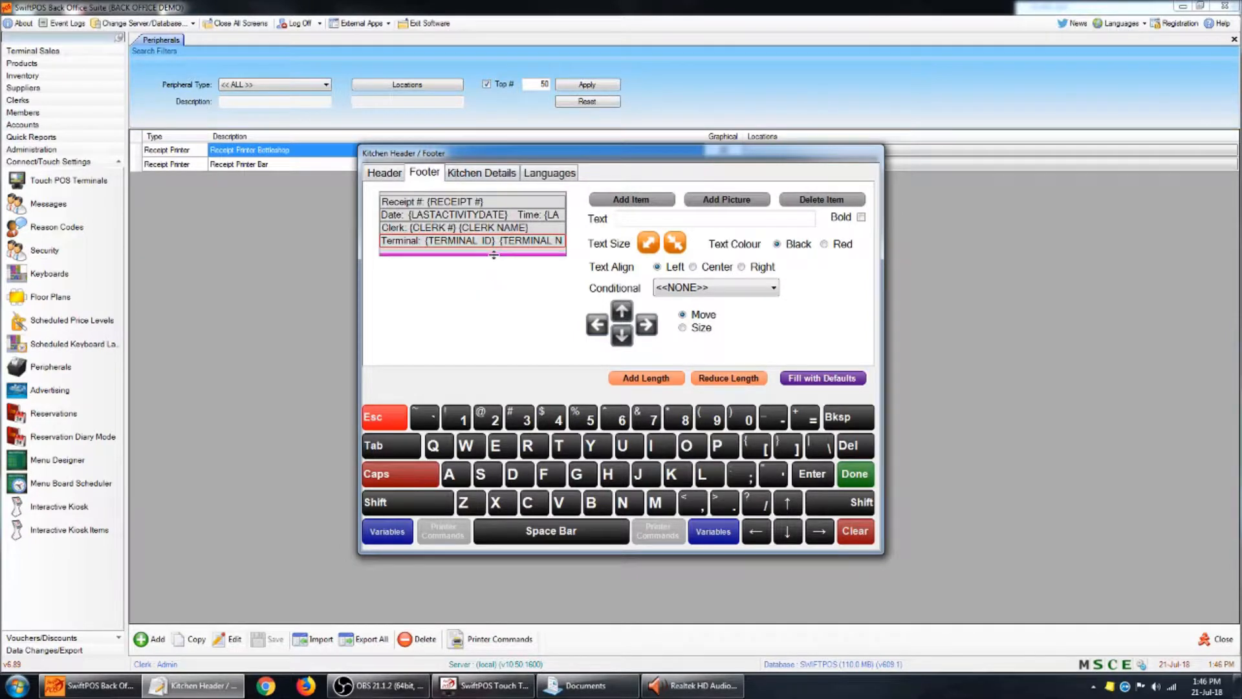
left_click_drag(495, 254, 505, 271)
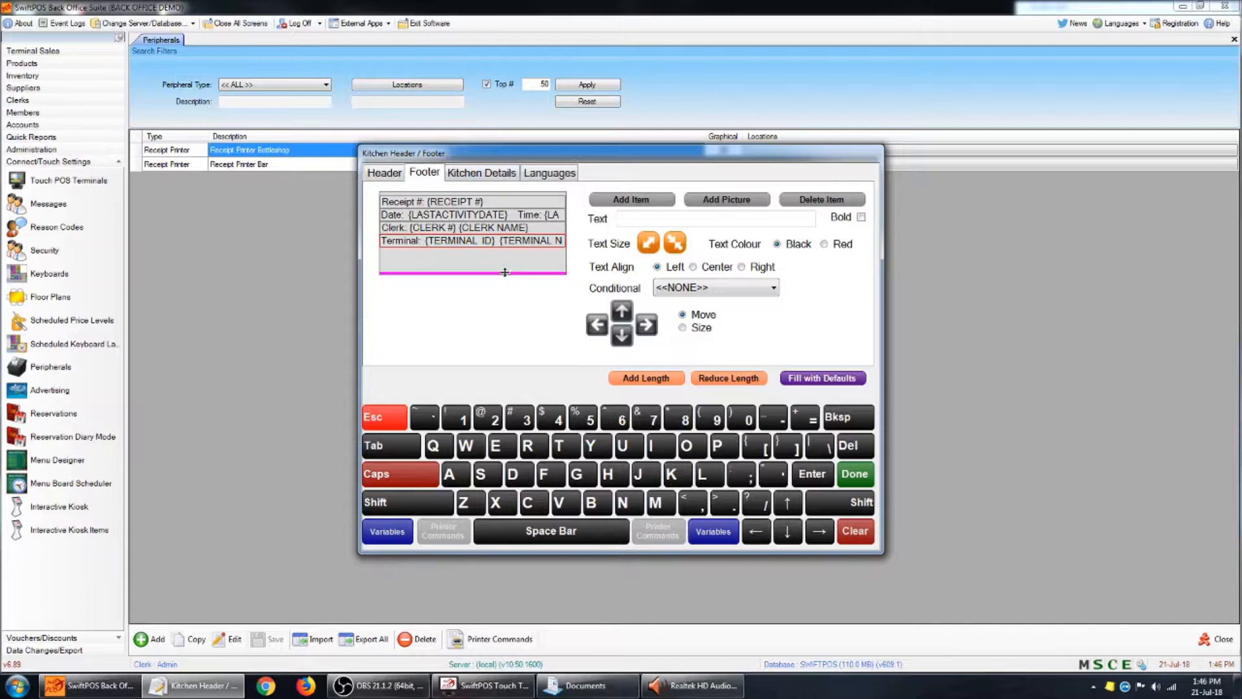
left_click(407, 204)
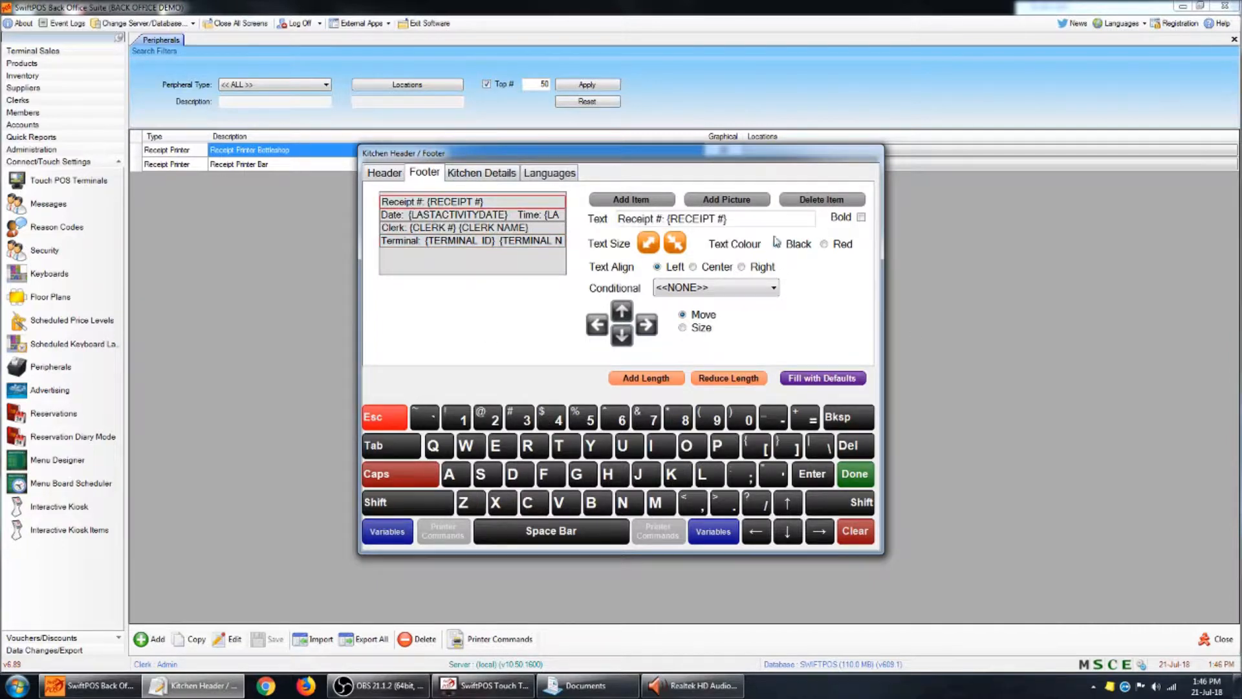
left_click(852, 203)
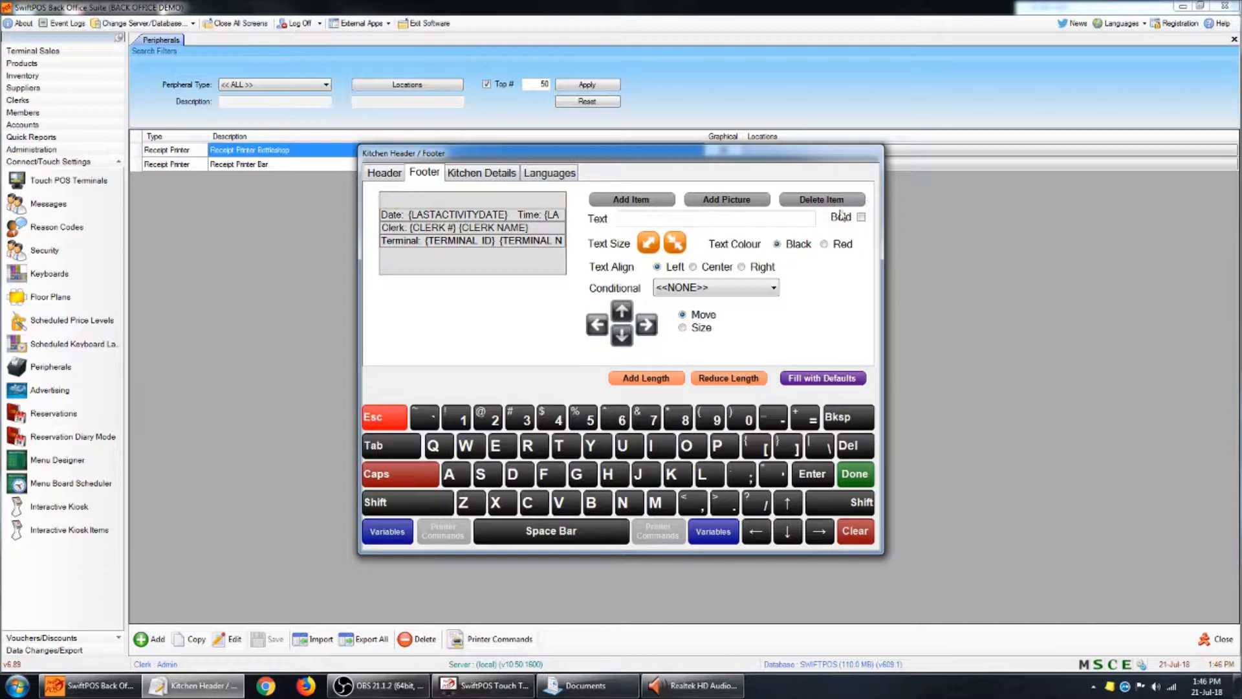
left_click(422, 241)
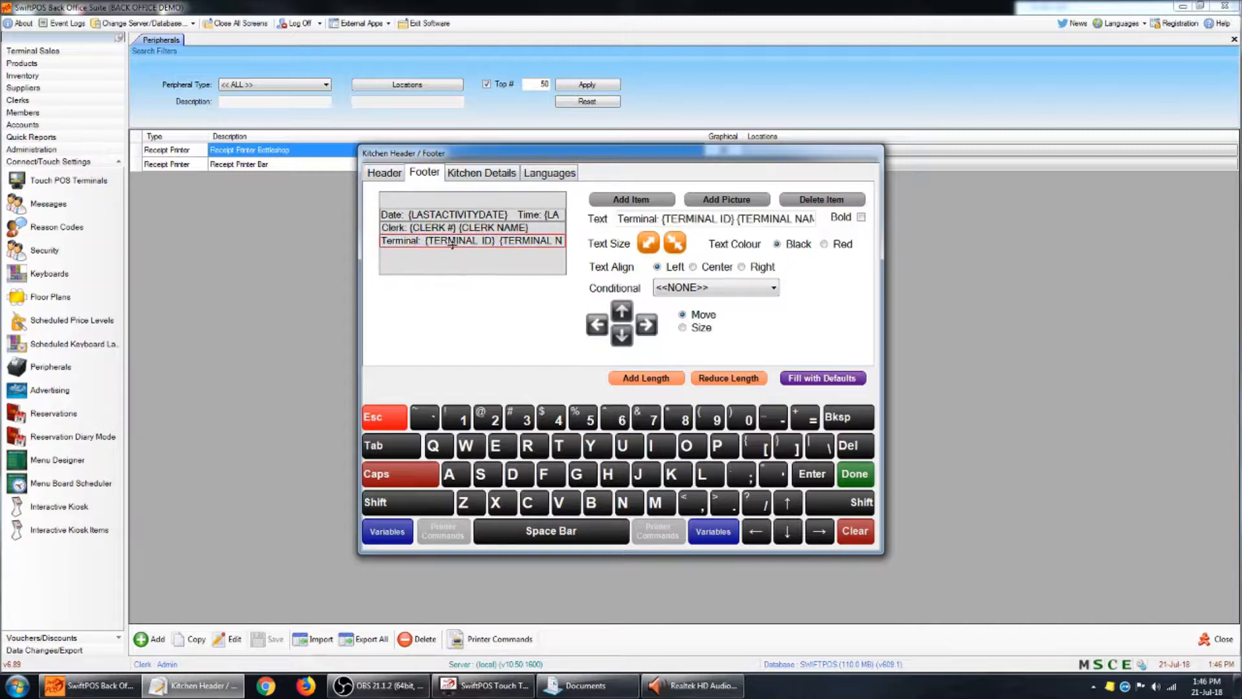
left_click(822, 200)
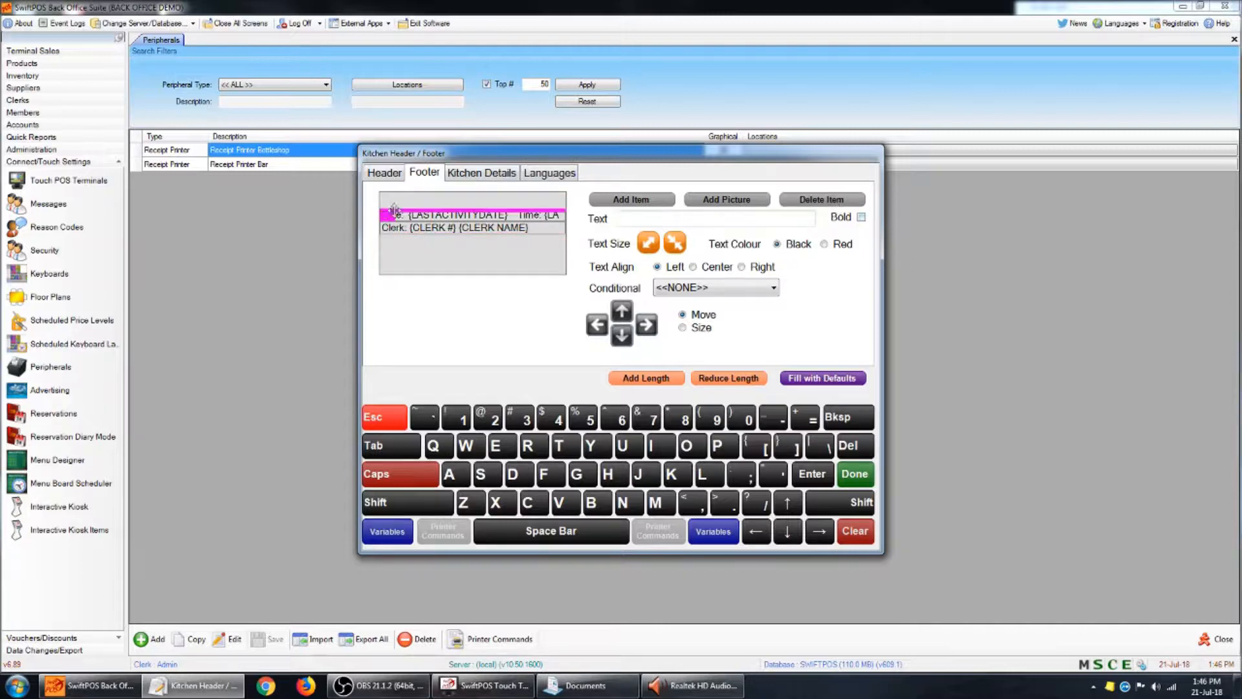
- Move the footer's Clerk line down slightly and enlarge the text of both the Date and Clerk lines
left_click(453, 217)
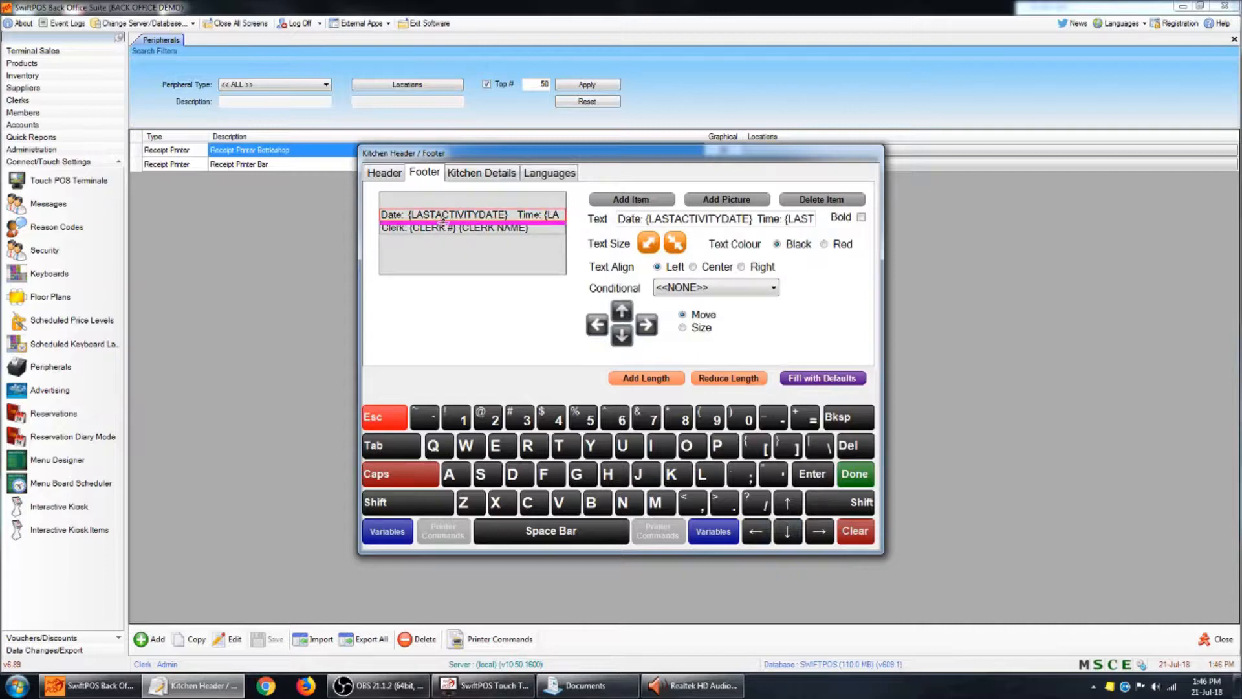
left_click(448, 229)
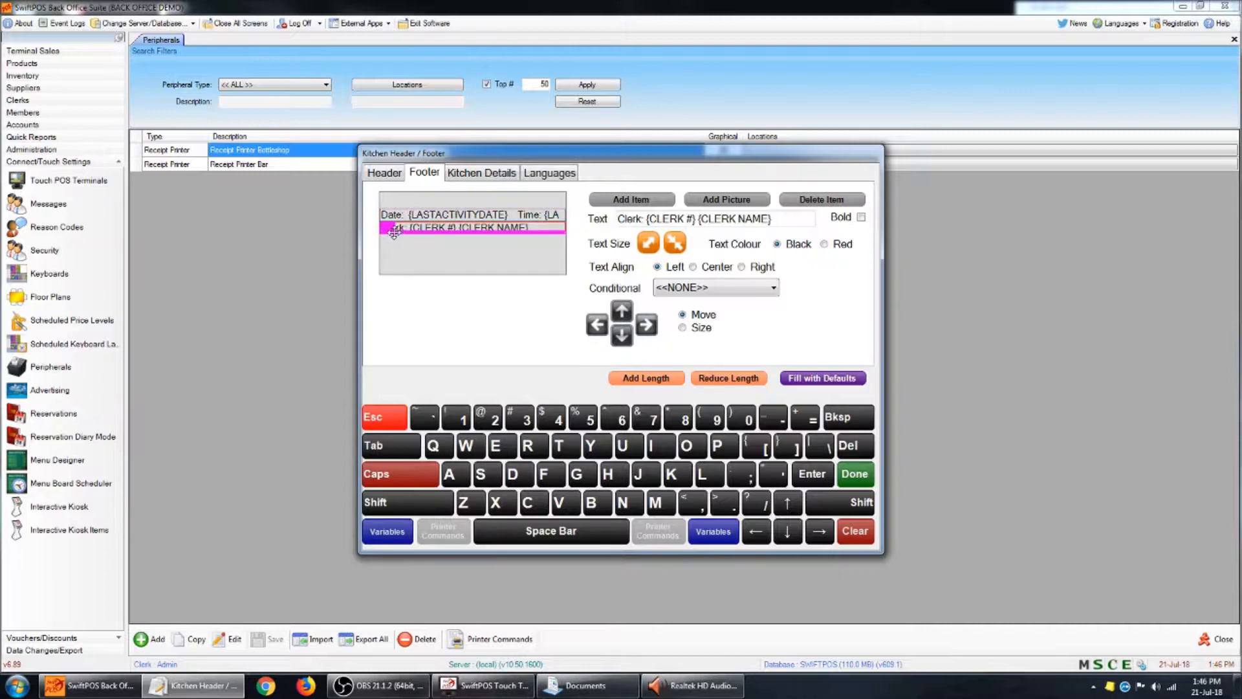
left_click_drag(387, 230, 385, 237)
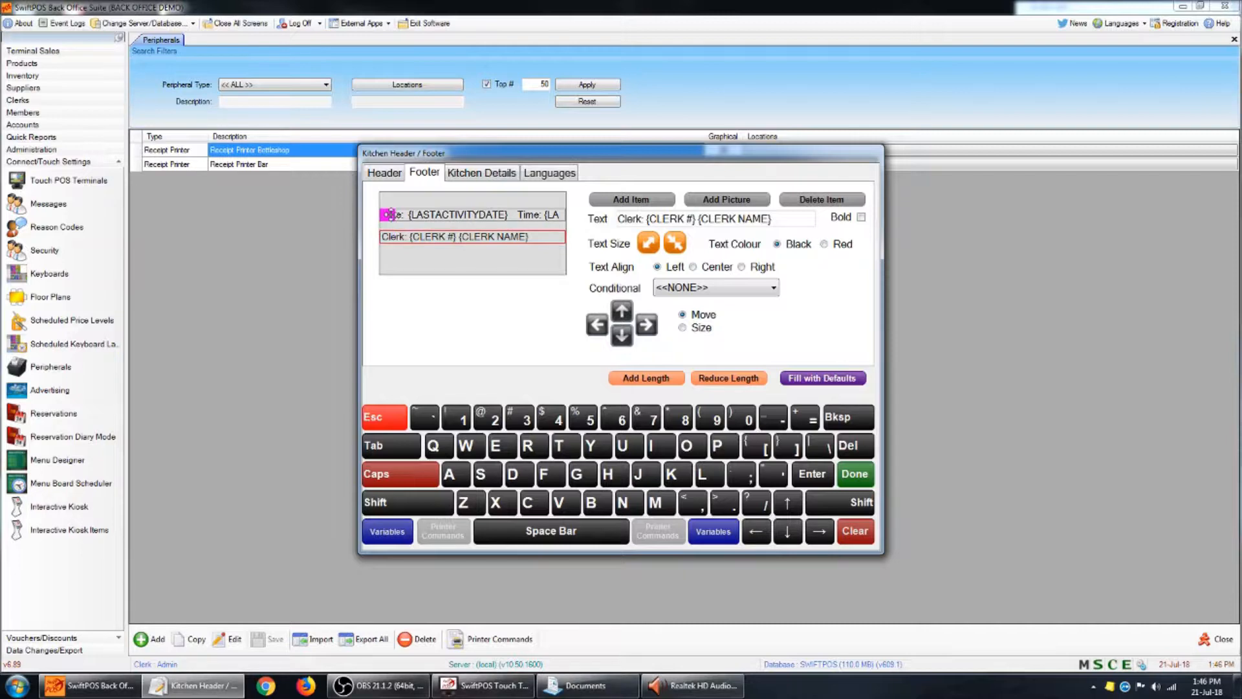
left_click(437, 219)
left_click(648, 244)
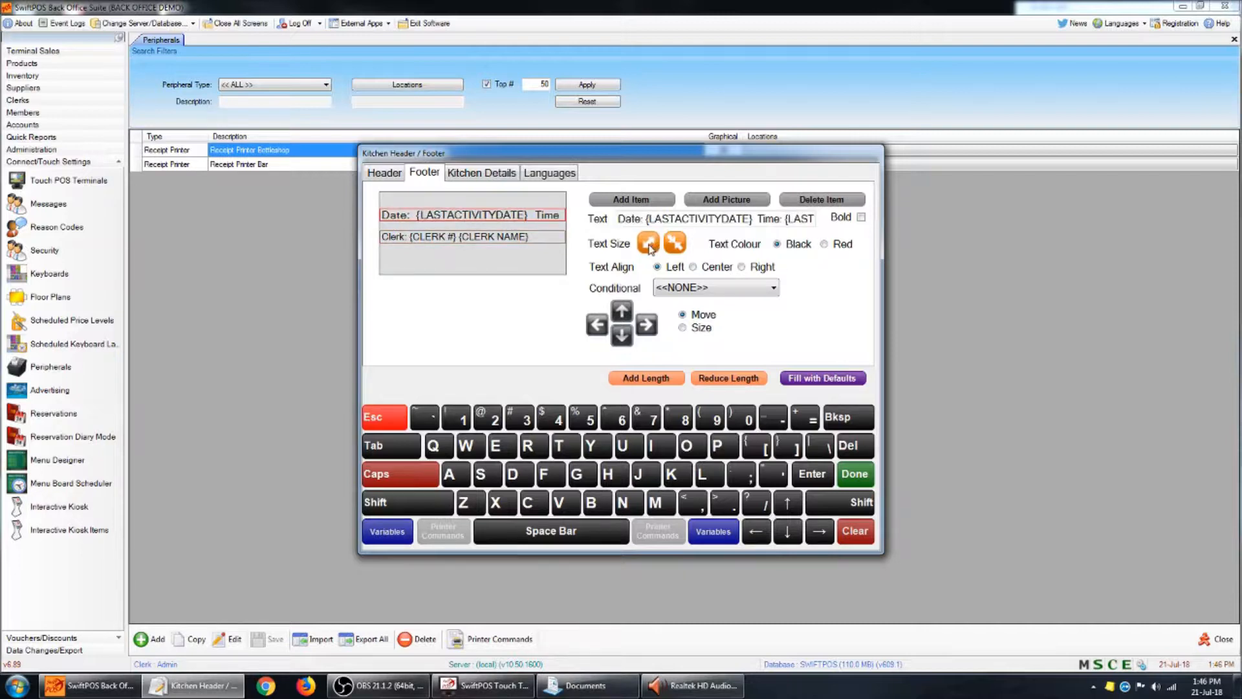
left_click(511, 237)
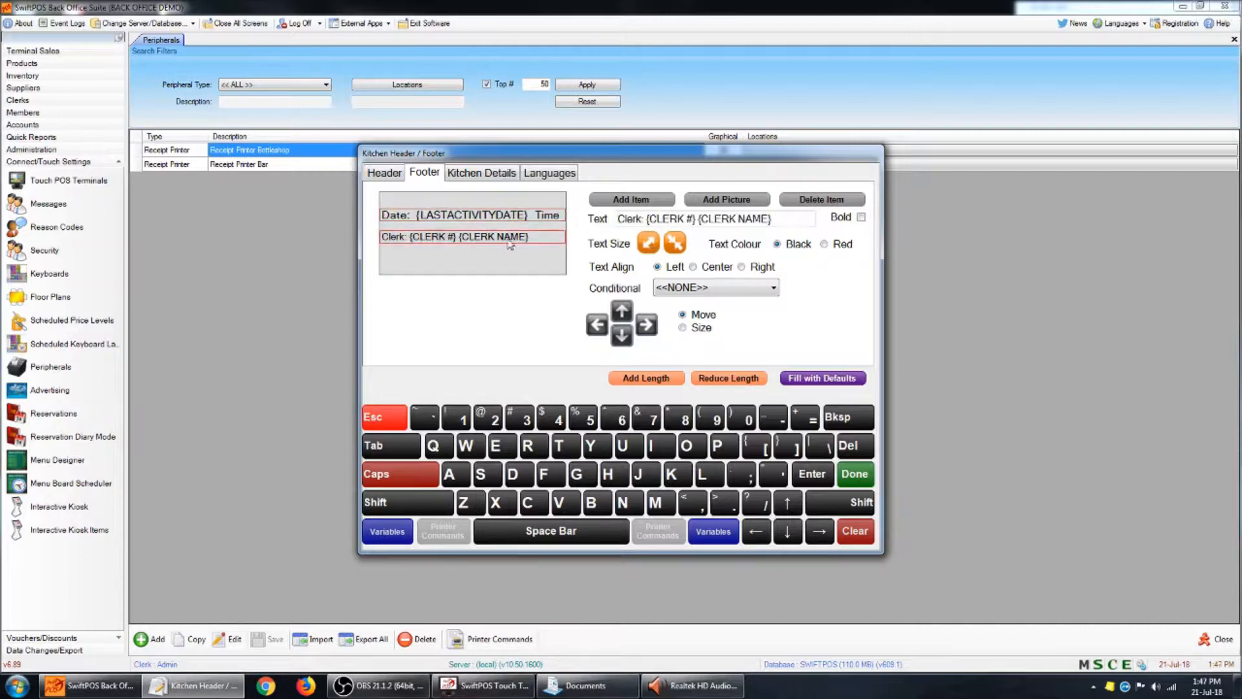
left_click(649, 245)
- Move the footer's Date line down directly above the Clerk line and shorten the footer area
left_click_drag(555, 232, 475, 262)
left_click(402, 219)
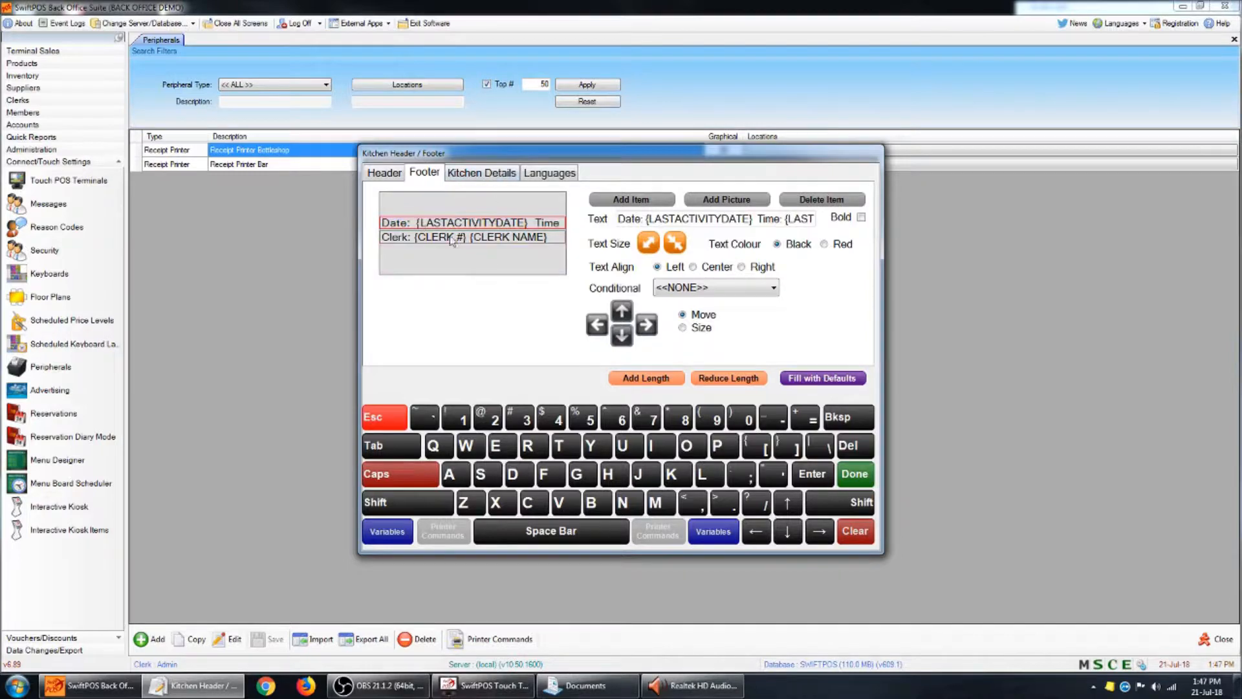
left_click_drag(489, 275, 496, 255)
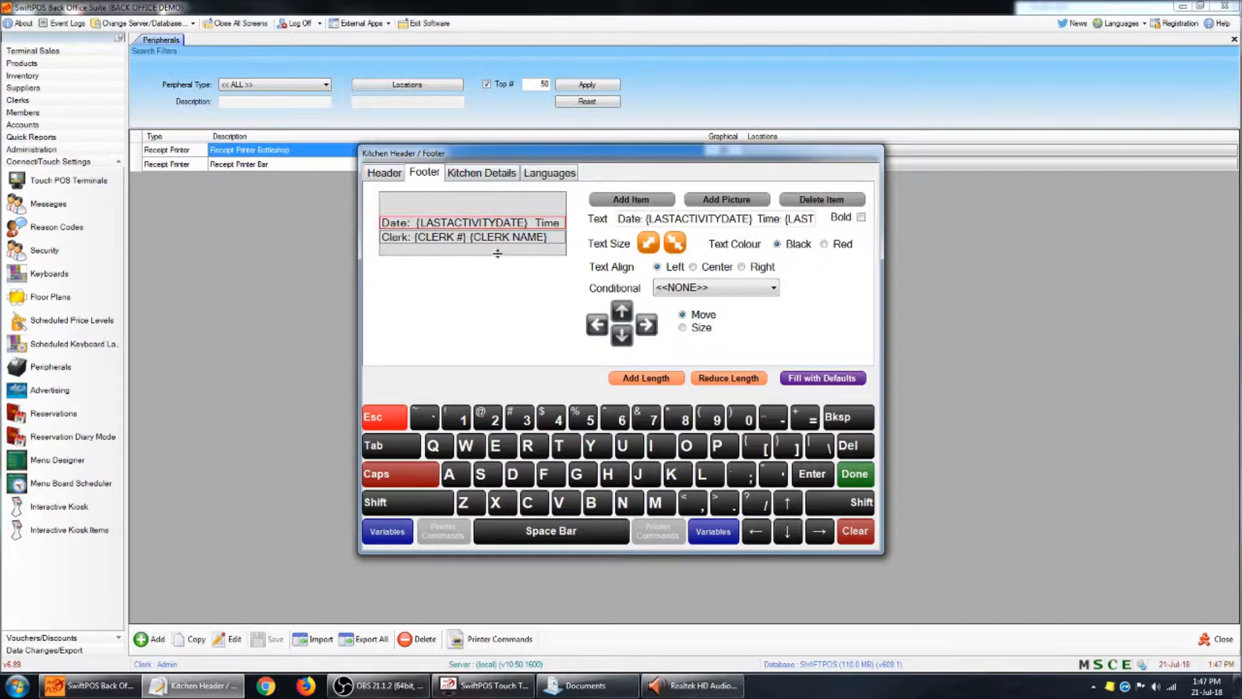
- Space the kitchen details lines further down the docket and enlarge the Main Product Line and Instruction Line text
left_click(490, 176)
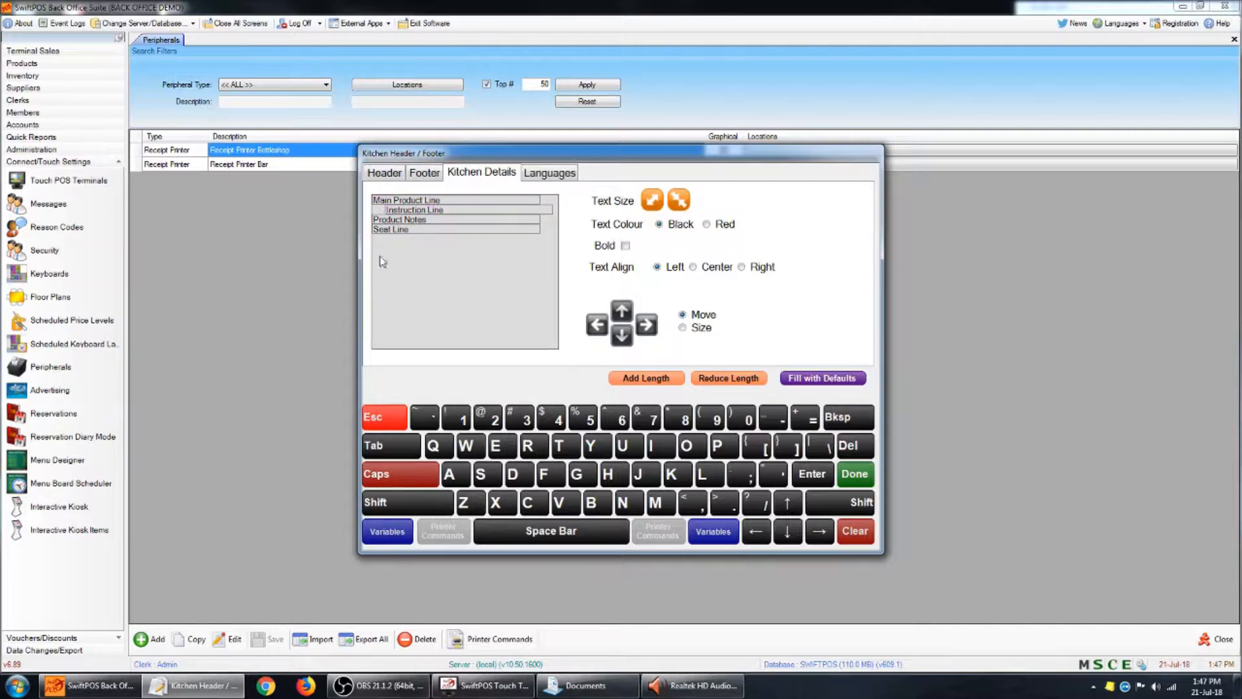
left_click_drag(377, 227, 413, 230)
left_click(413, 232)
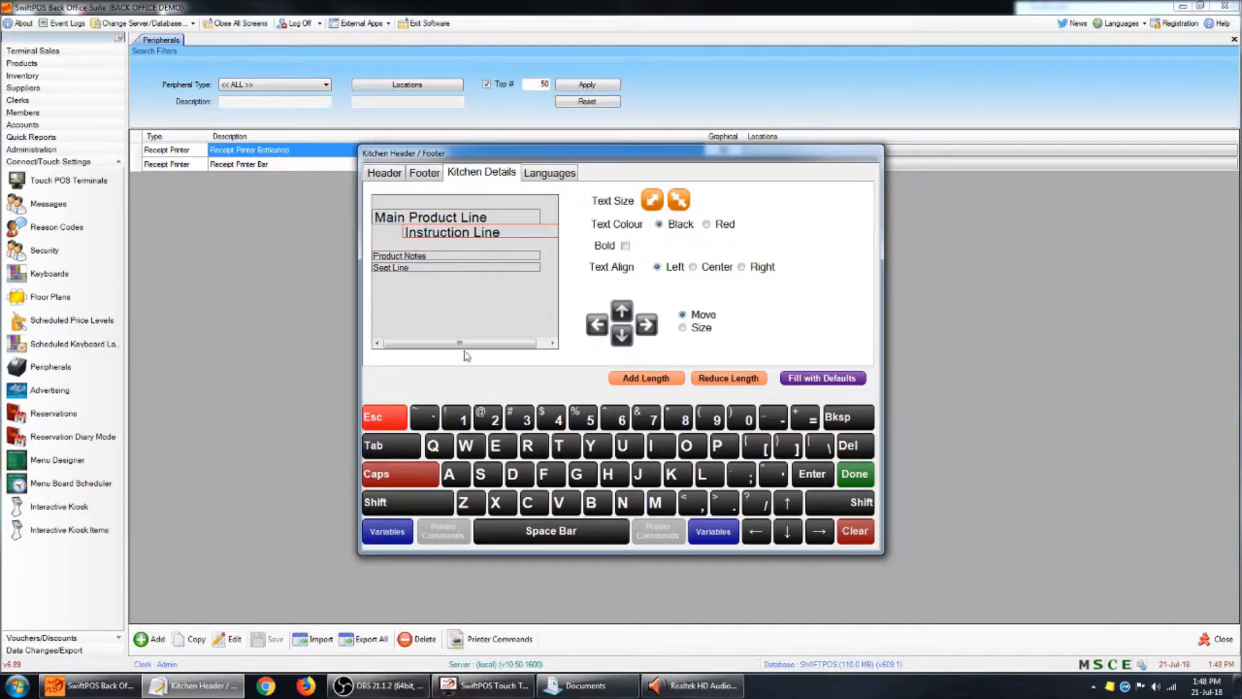
- Move the Product Notes line up directly beneath the Instruction Line and enlarge its text
left_click_drag(379, 257, 378, 249)
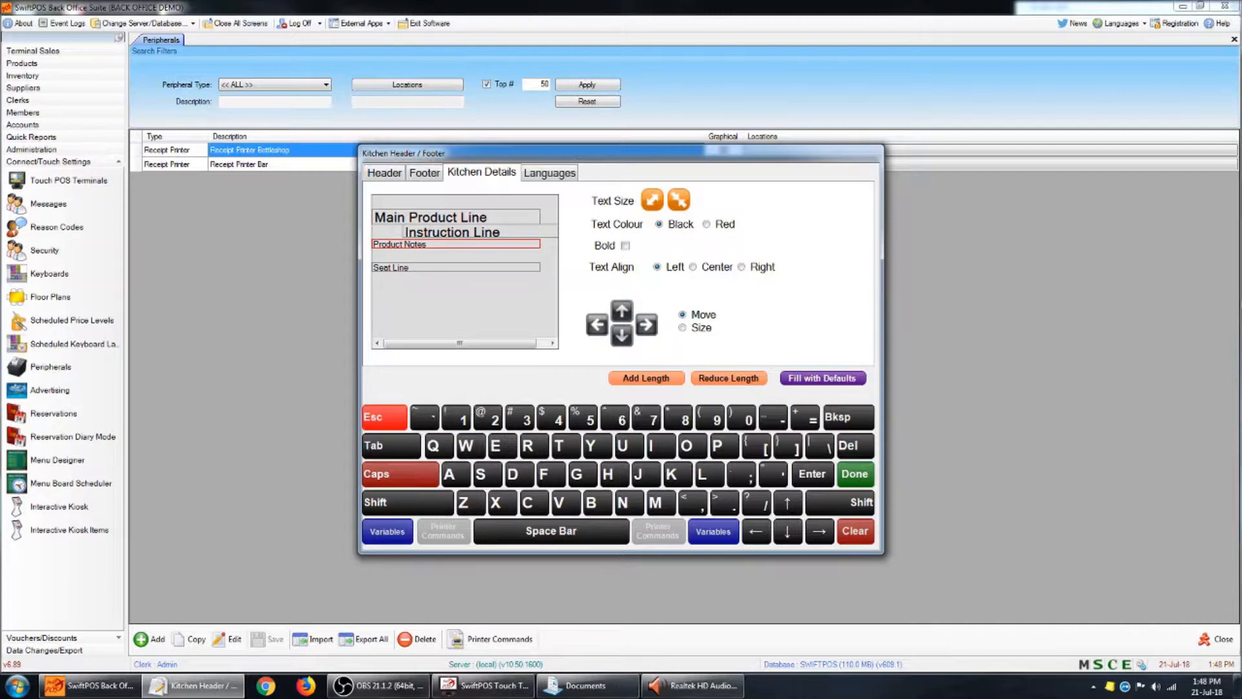
left_click(653, 202)
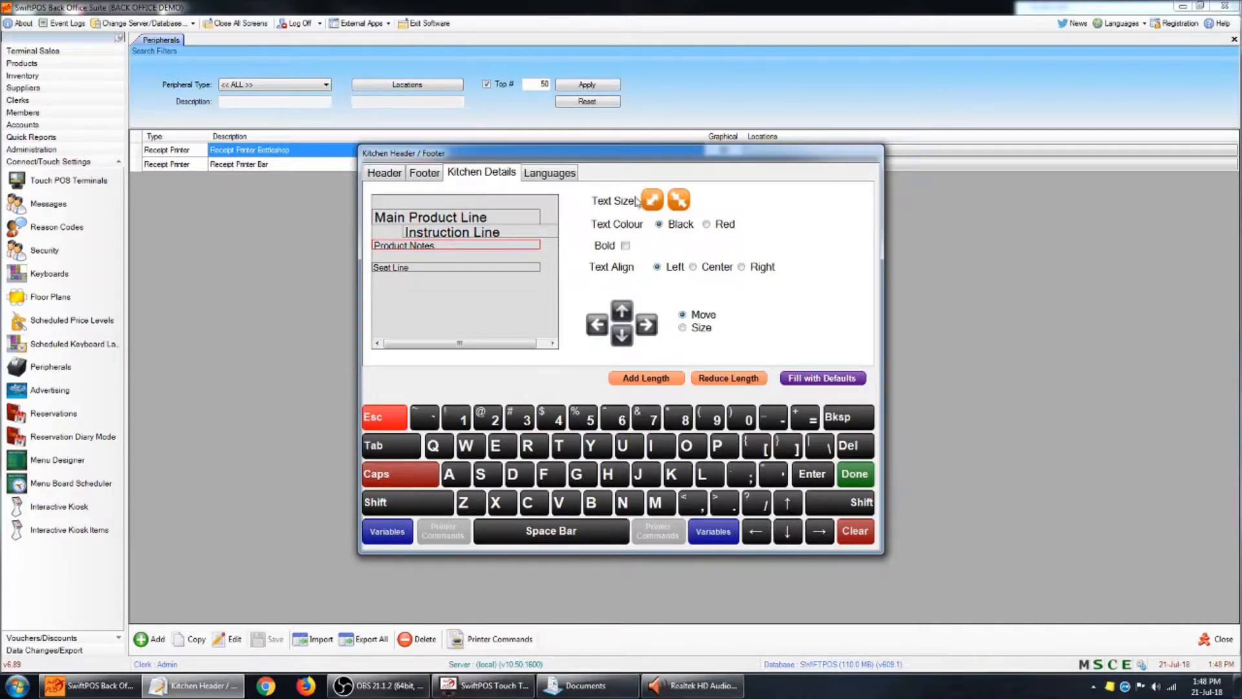
left_click(654, 204)
left_click(395, 248)
- Enlarge the Seat Line text to match Product Notes, and reposition Product Notes directly above it and the Instruction Line slightly further left
left_click(383, 267)
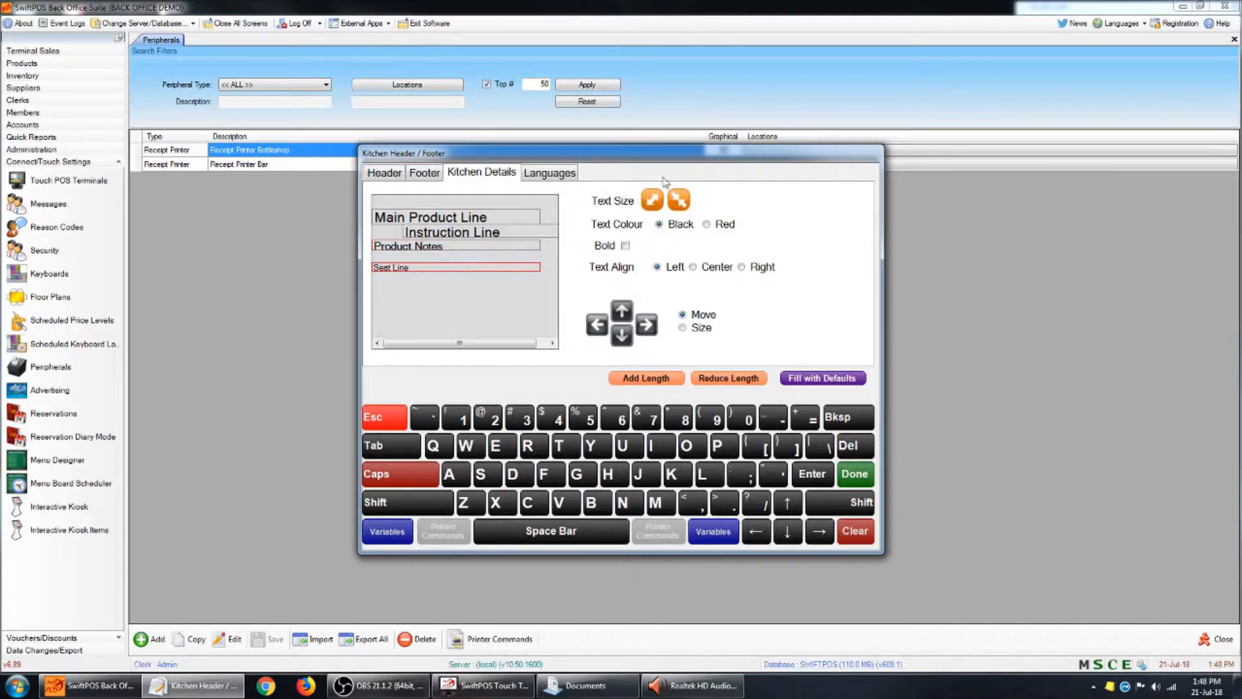
left_click(651, 196)
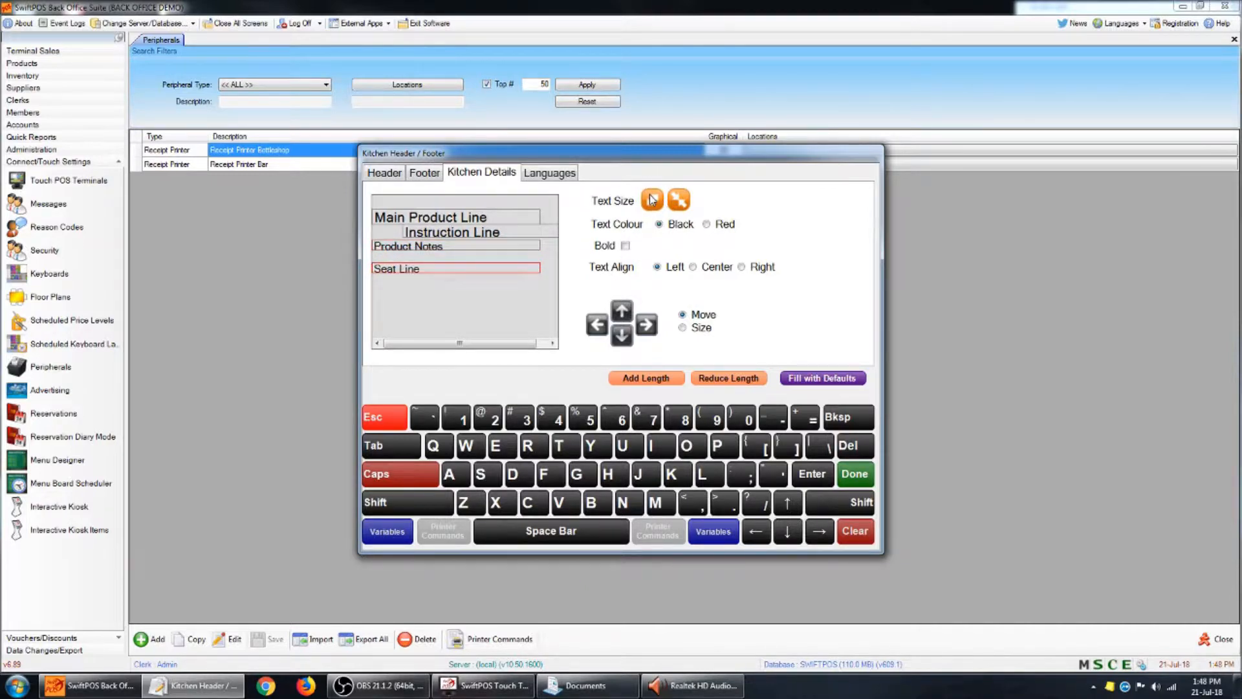
left_click(652, 199)
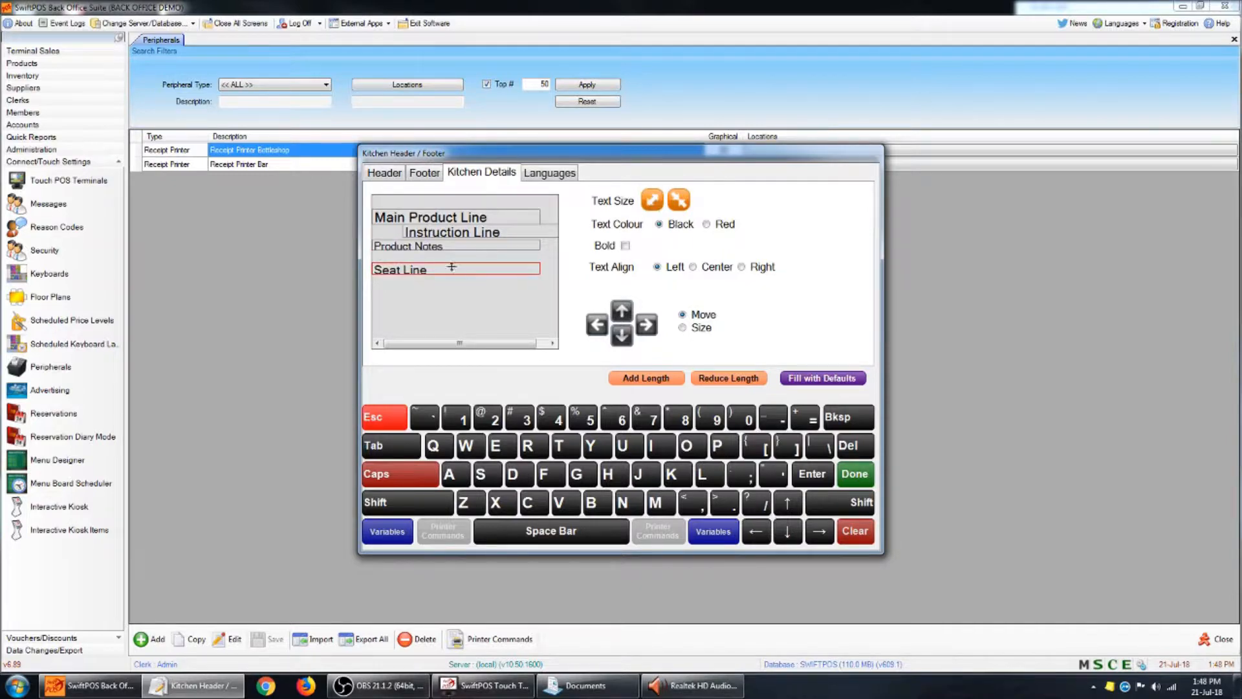
left_click(389, 272)
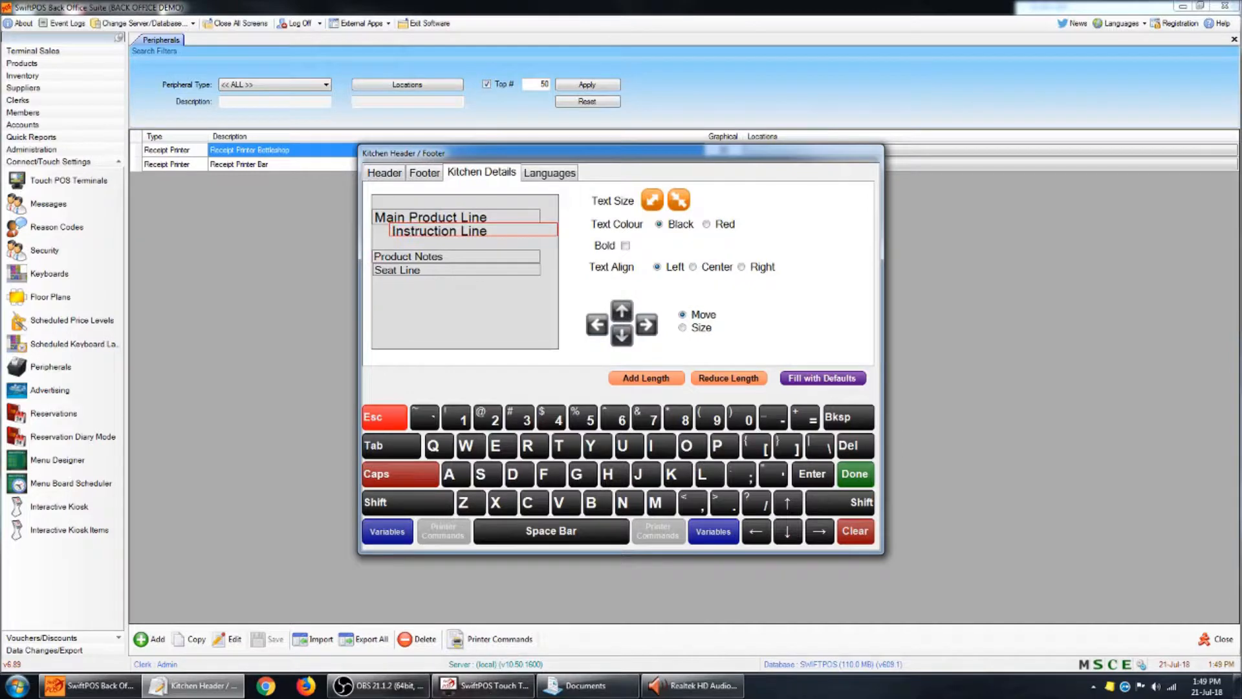
- Check the docket's language options and save the kitchen header, footer and details layout
left_click(547, 176)
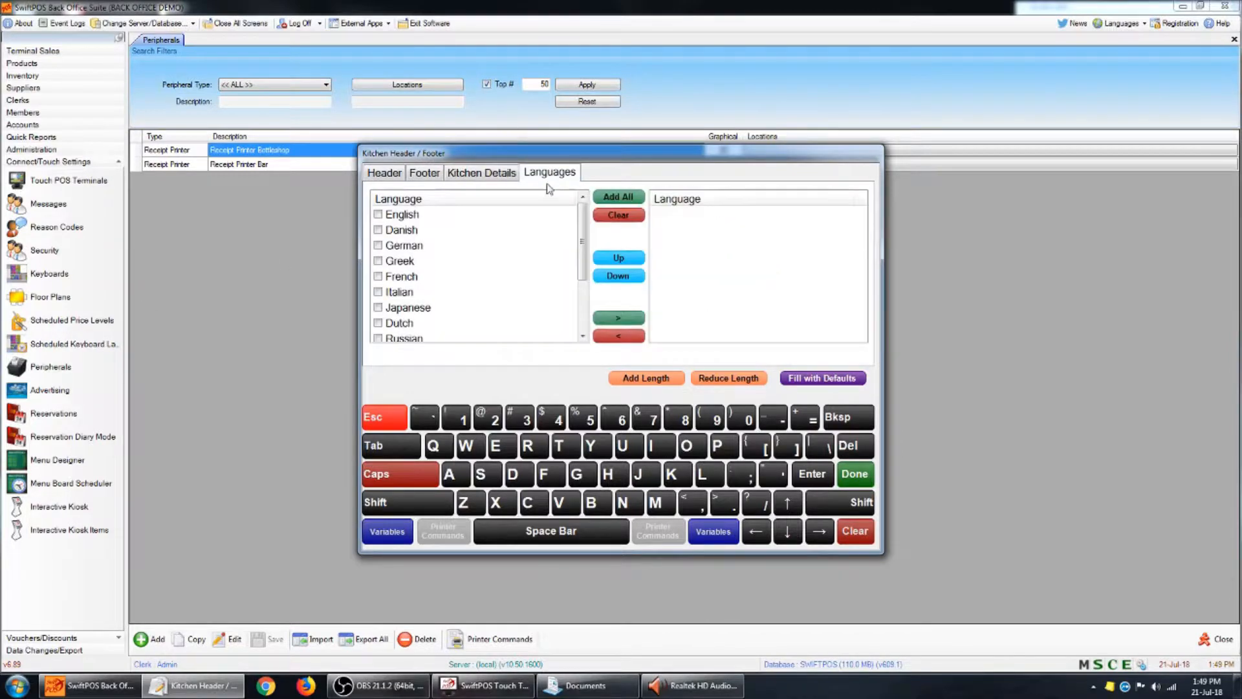
left_click(484, 173)
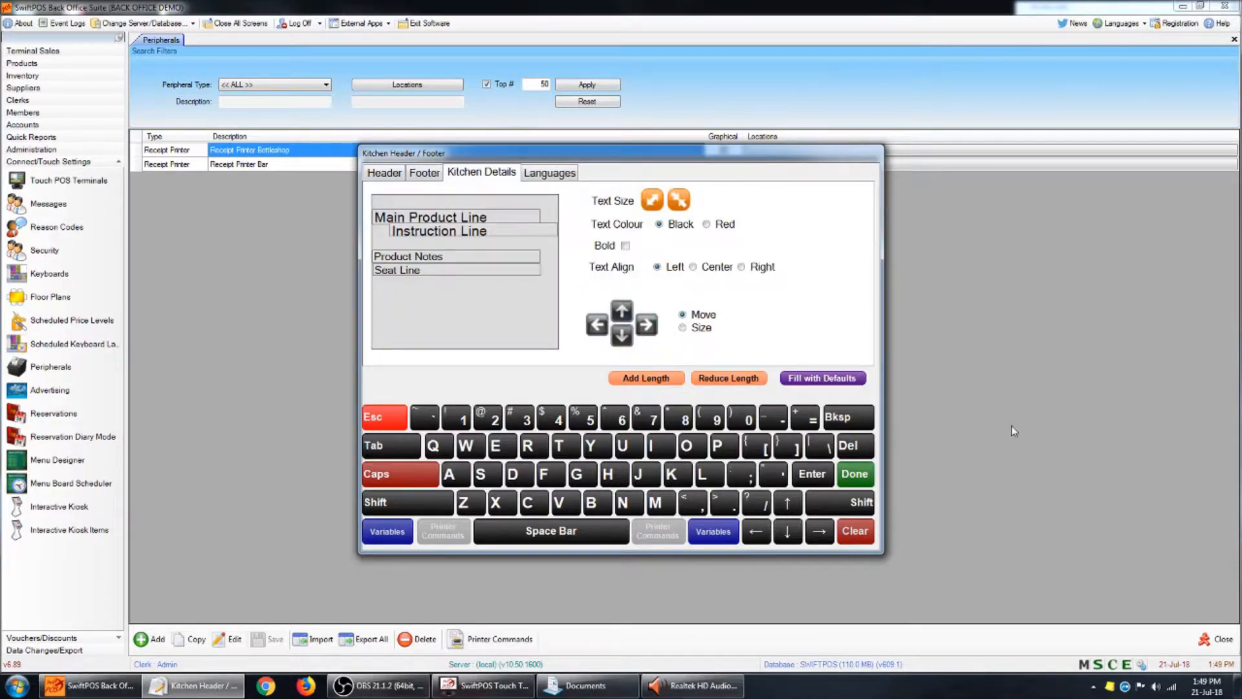
left_click(856, 475)
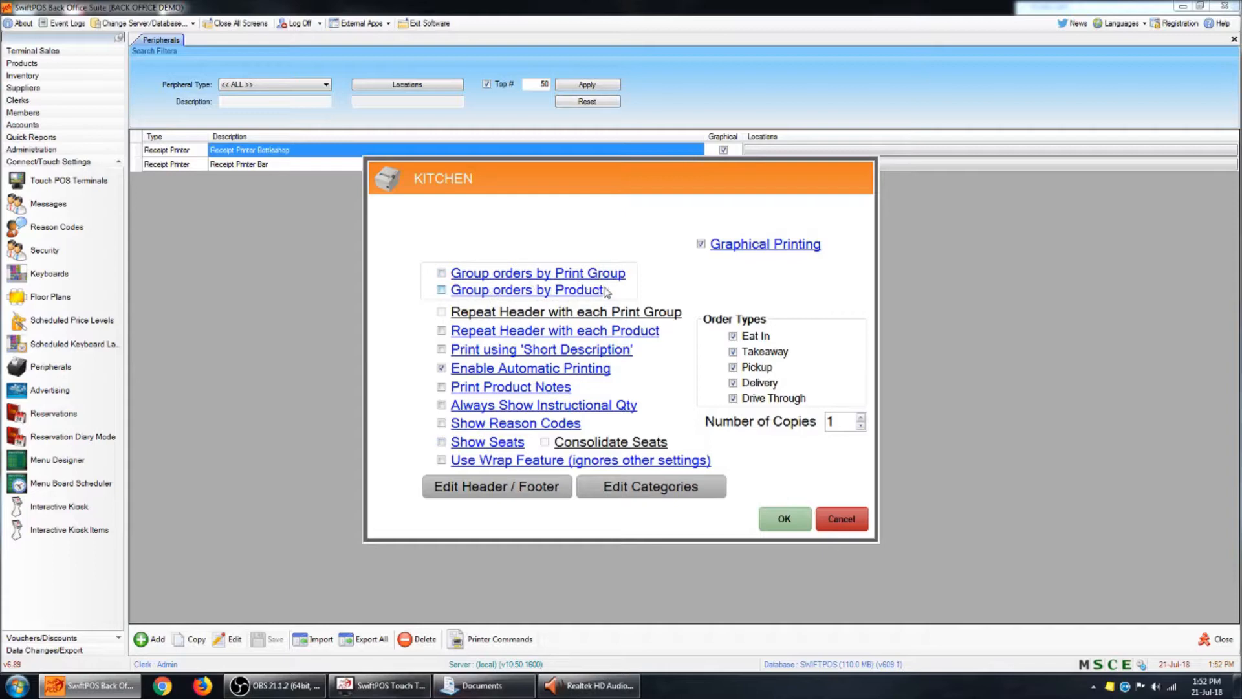
- Set the KITCHEN printer to group orders by Print Group, leaving grouping by Product off
left_click(441, 273)
left_click(442, 291)
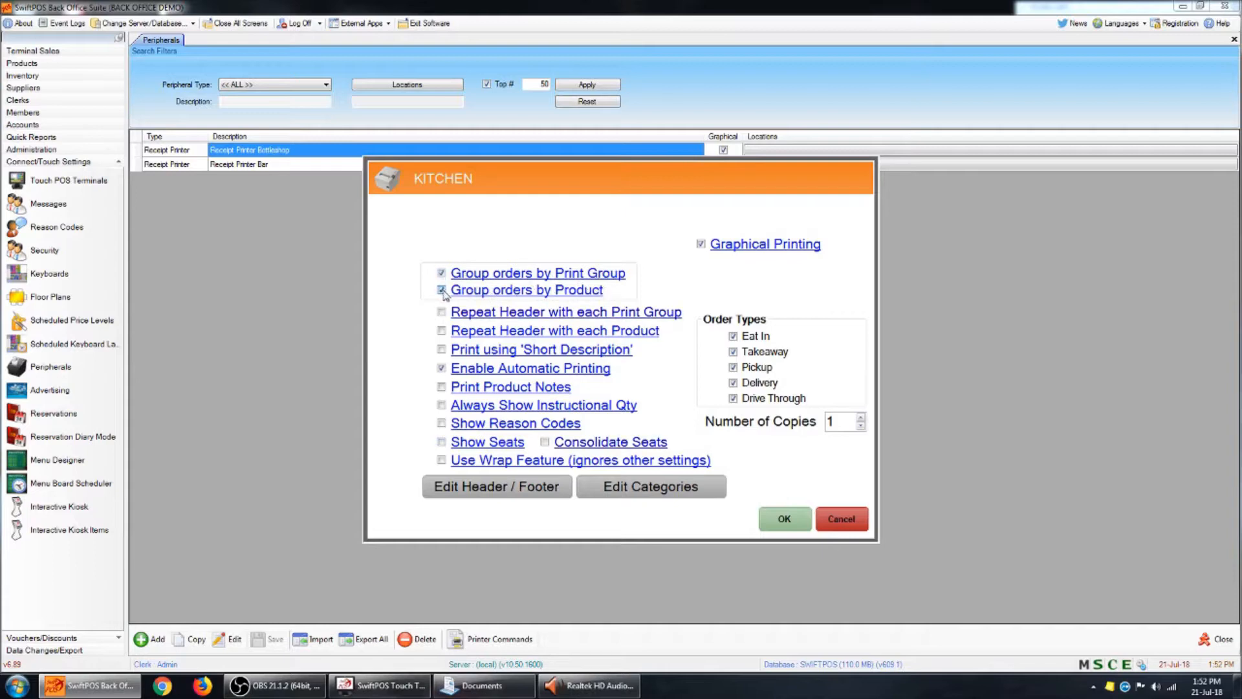
left_click(441, 273)
left_click(442, 273)
- Examine the KITCHEN printer's Order Types options and Number of Copies setting
left_click(754, 399)
left_click(766, 367)
left_click(767, 352)
left_click(770, 336)
left_click(775, 401)
left_click(762, 370)
left_click(771, 353)
left_click_drag(858, 422, 782, 386)
- Assign the MAINS, ENTREES, DESSERTS, COMBO MEALS, KIDS MEALS, STARTERS and BREAKFAST categories to the KITCHEN printer and save the peripheral
left_click(661, 494)
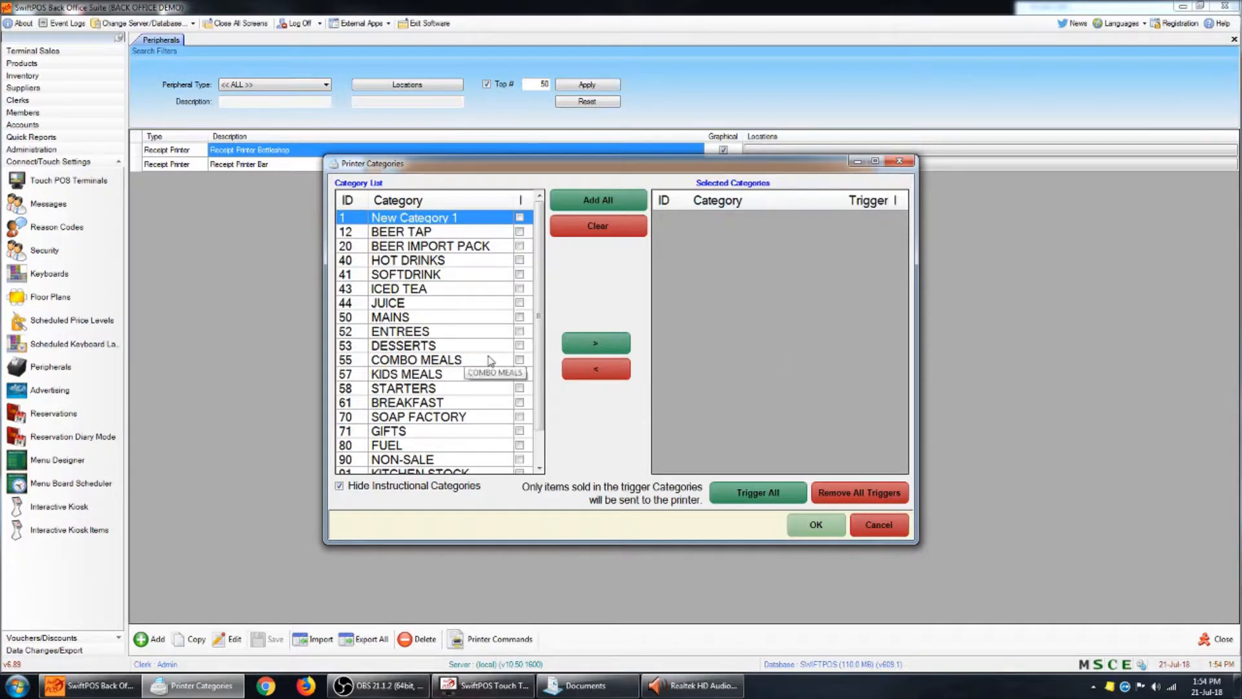
left_click(424, 318)
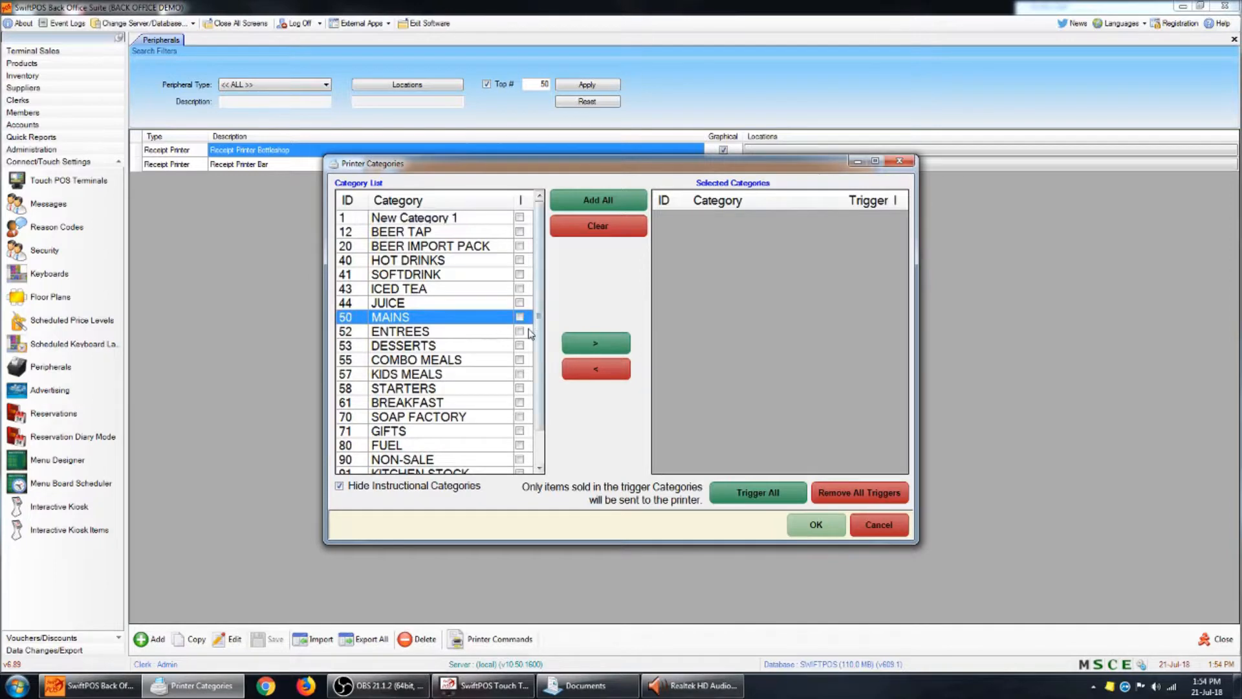
left_click(429, 335, "ctrl")
left_click(490, 349, "ctrl")
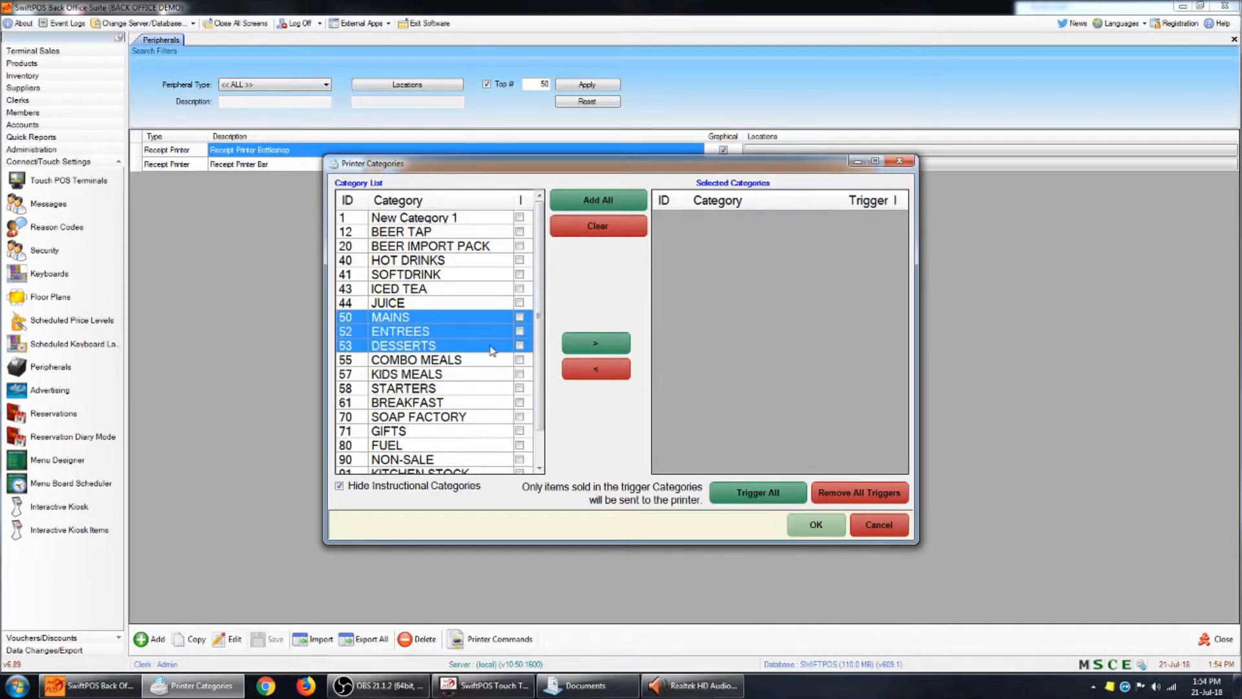
left_click(481, 365, "ctrl")
left_click(455, 375, "ctrl")
left_click(430, 392, "ctrl")
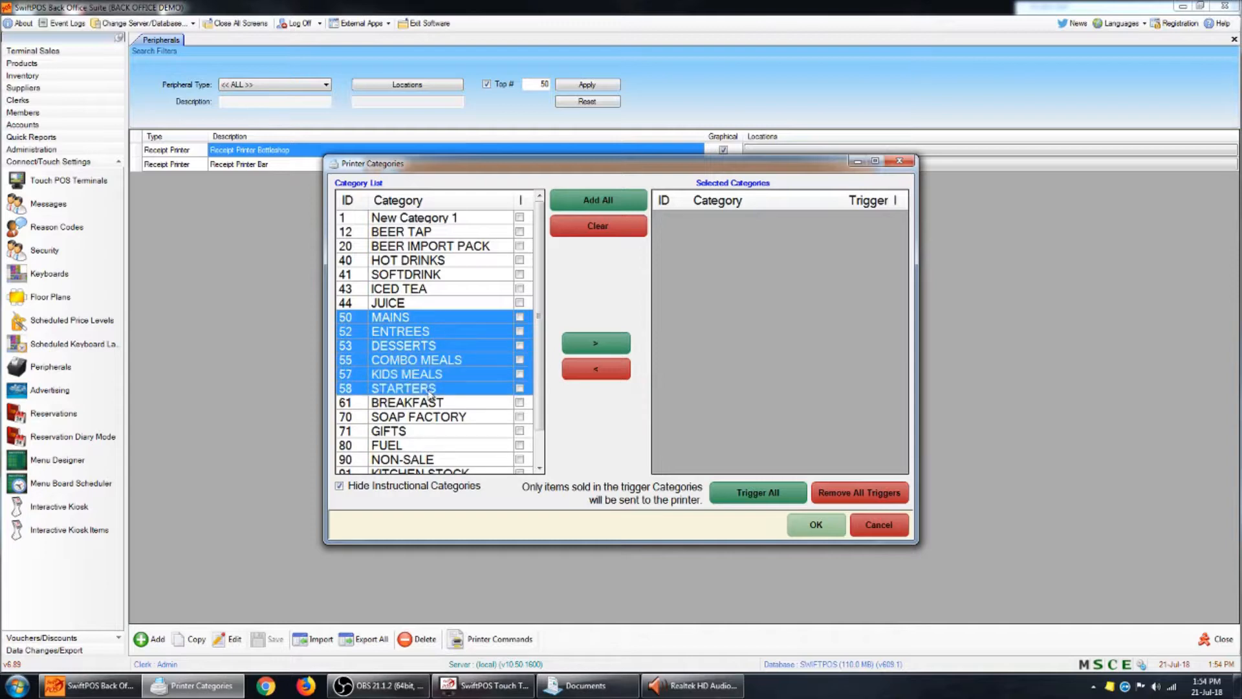
left_click(439, 408, "ctrl")
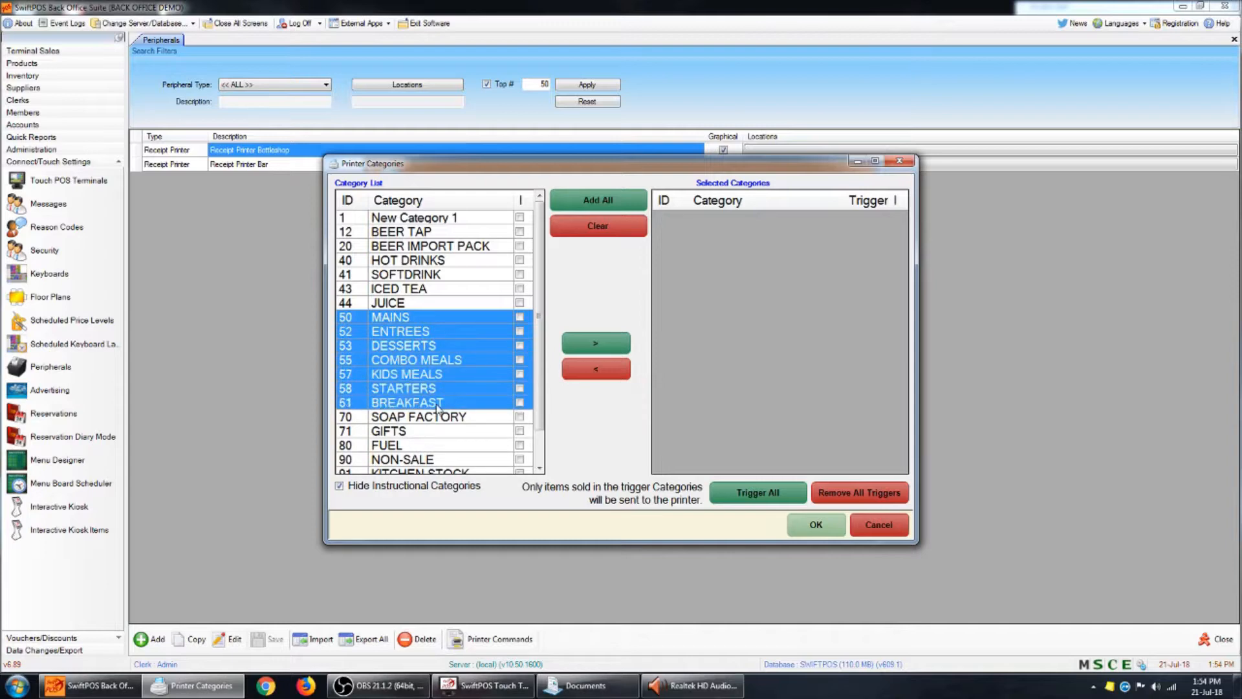
left_click(606, 351)
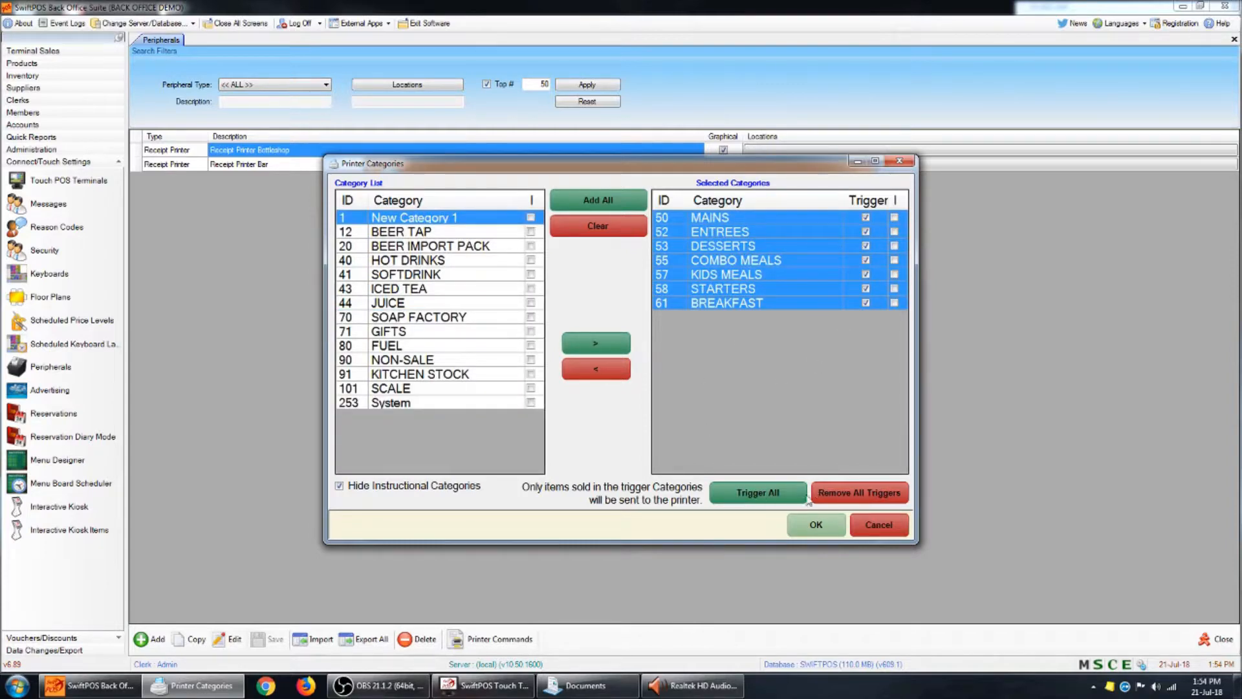
left_click(841, 527)
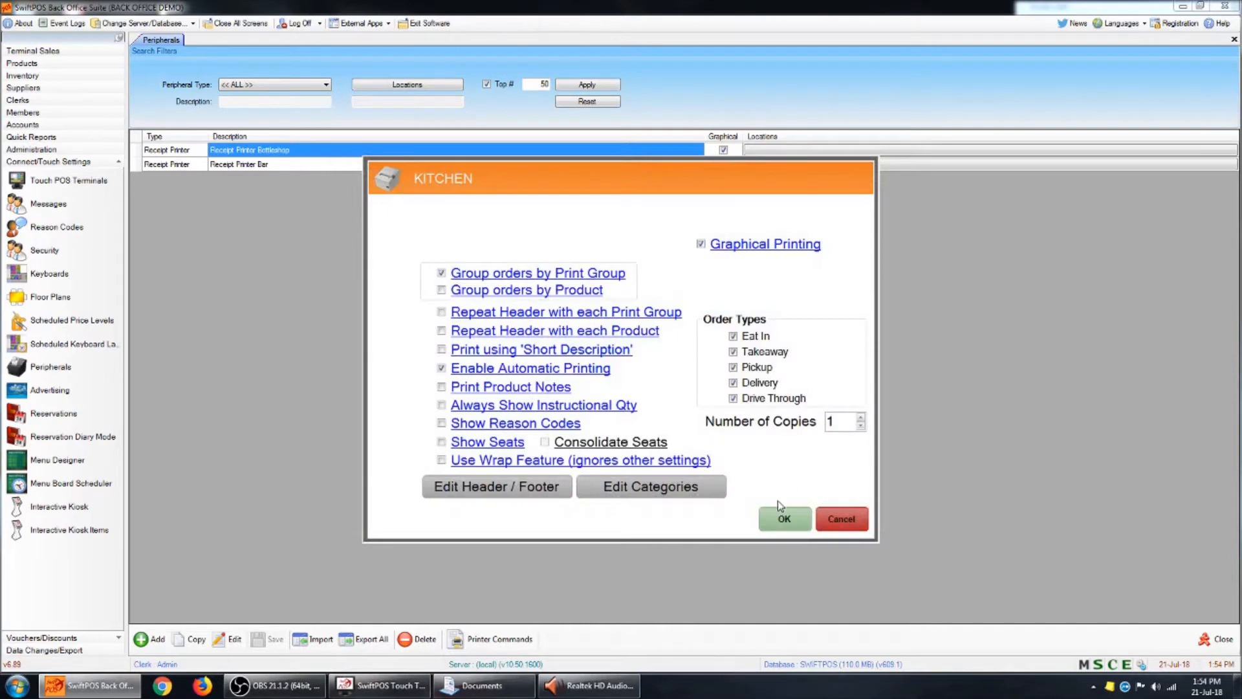
left_click(800, 521)
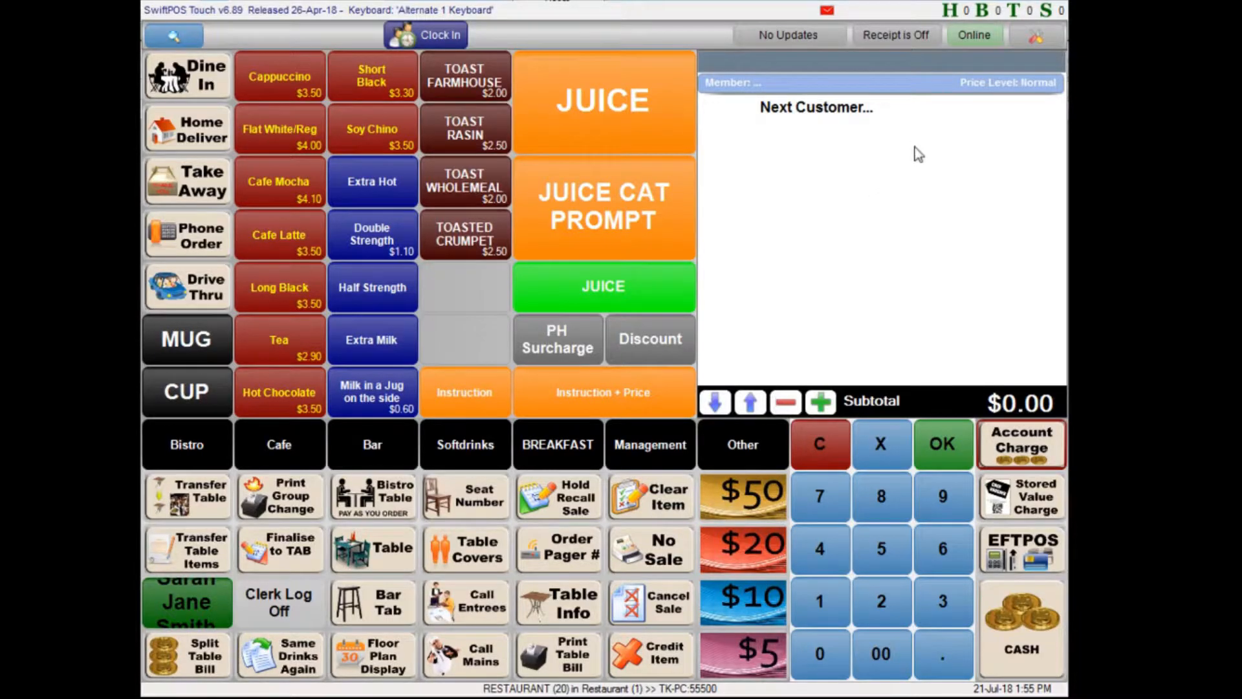
- Switch to SwiftPOS Touch and open the Kitchen Printer peripheral for editing in the terminal settings
left_click(938, 272)
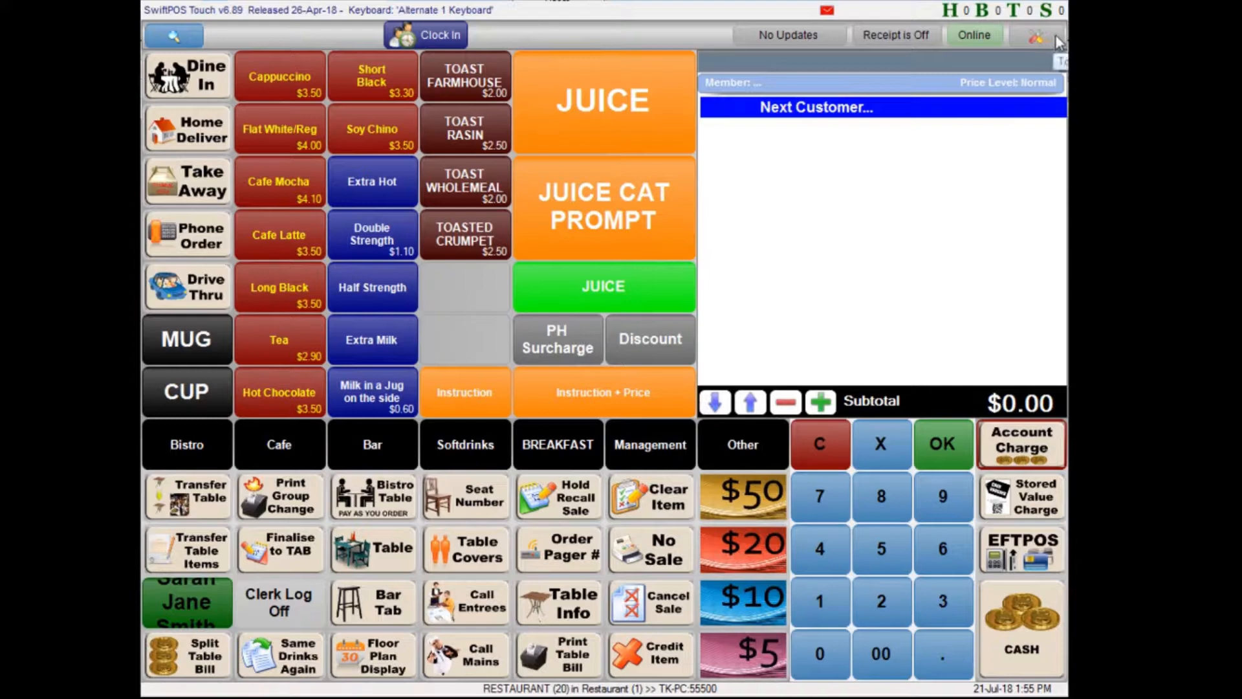
left_click(1037, 38)
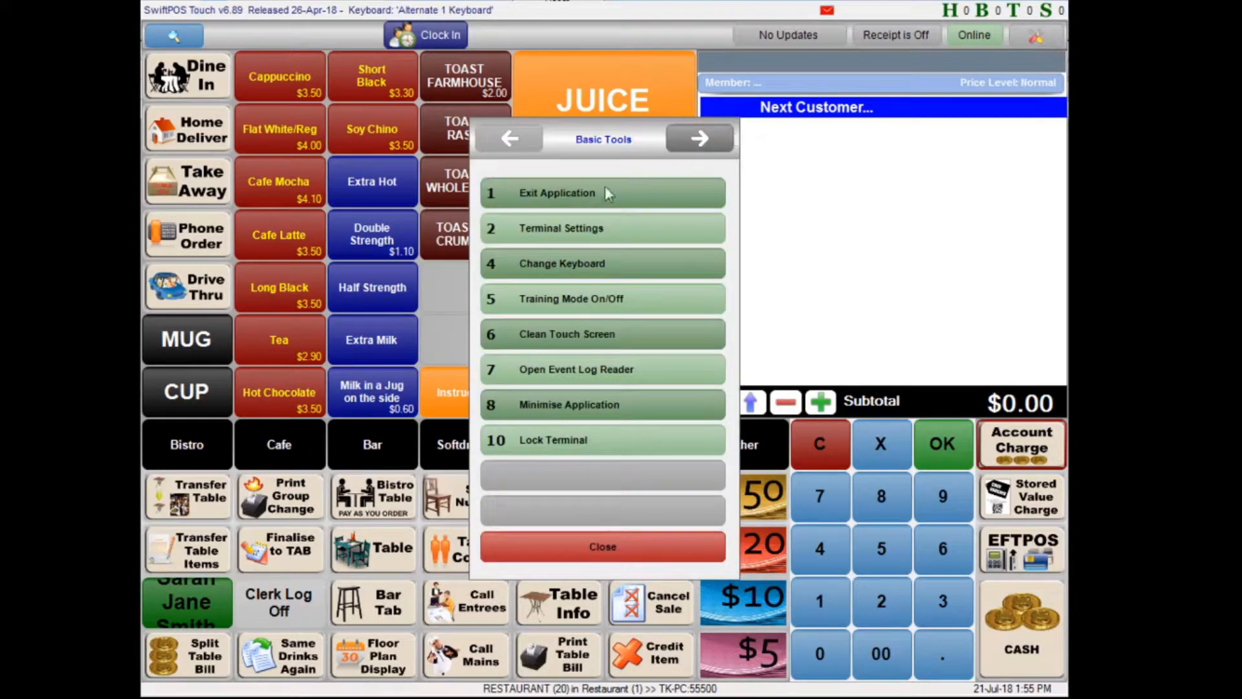
left_click(565, 232)
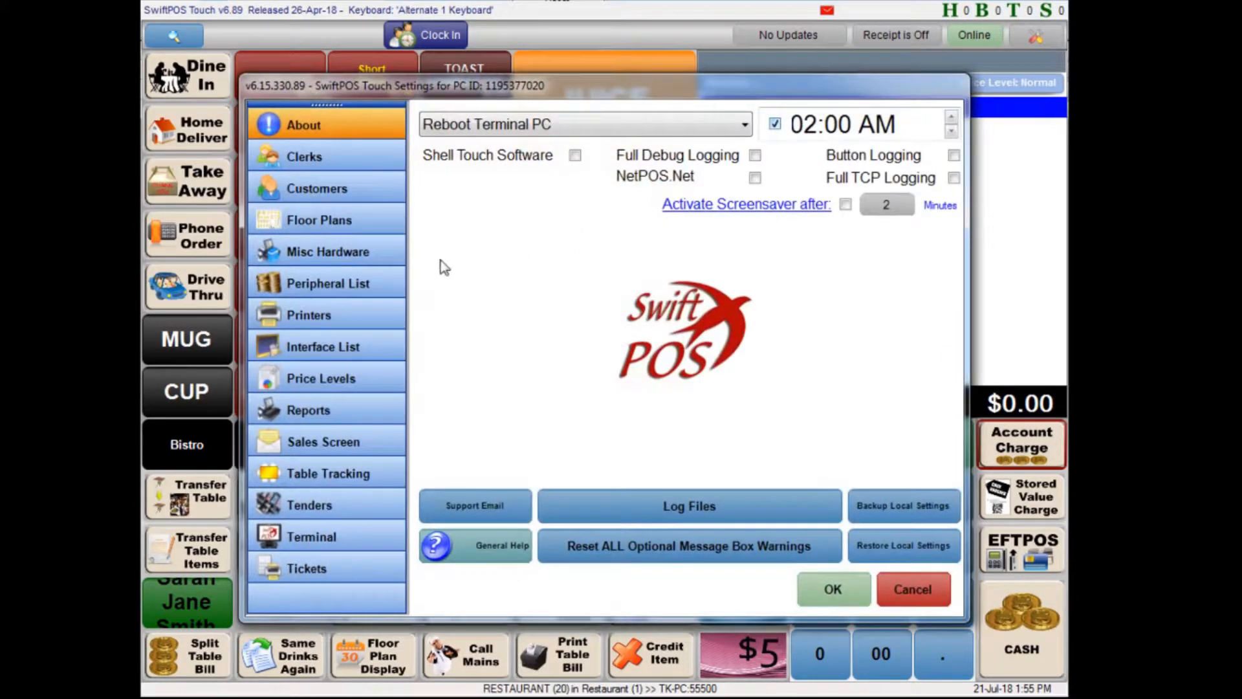
left_click(298, 283)
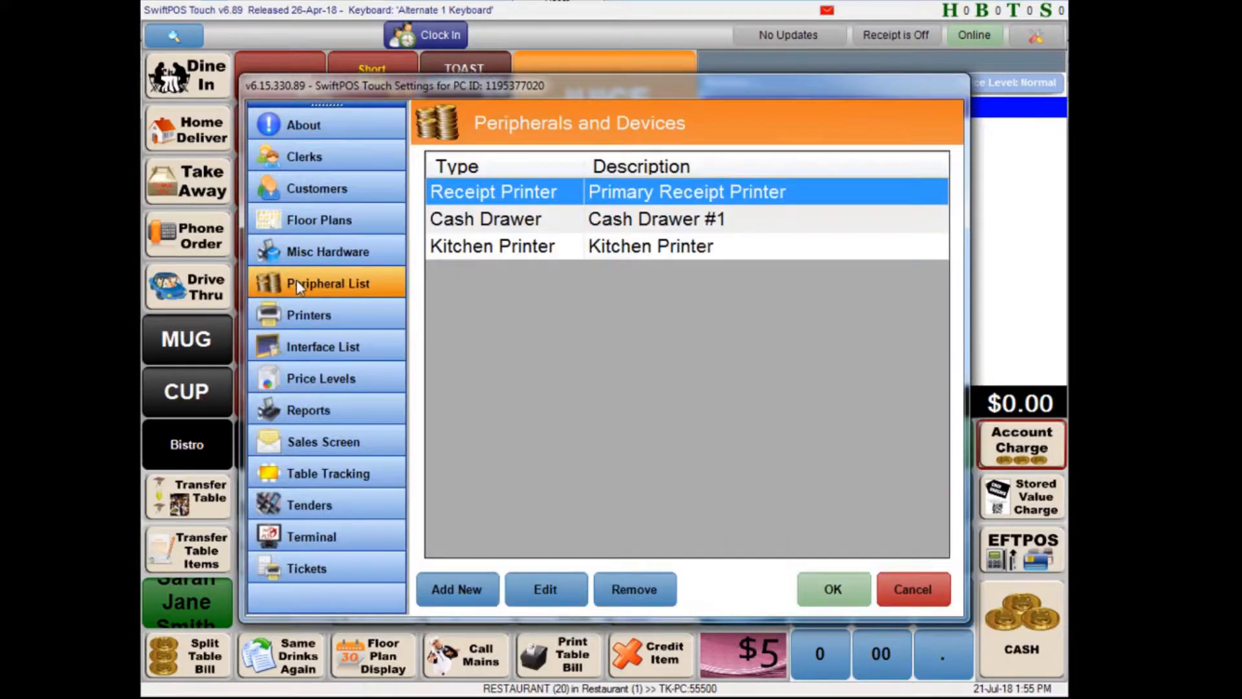
left_click(502, 249)
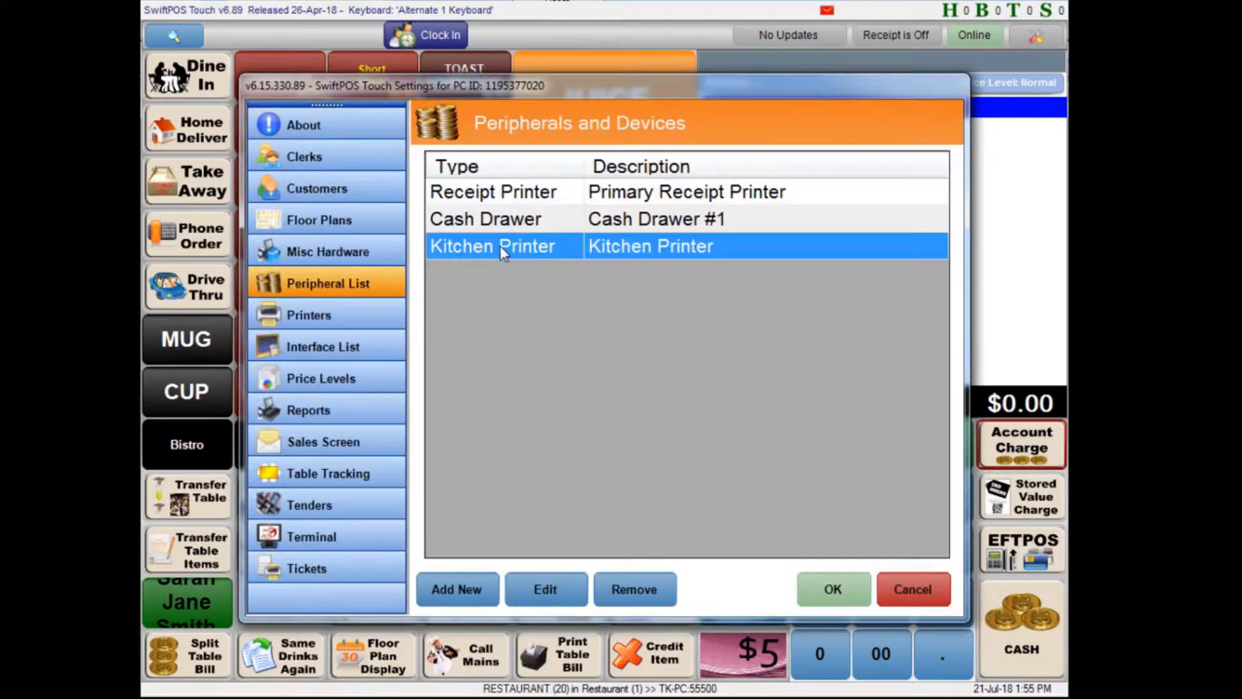
left_click(562, 596)
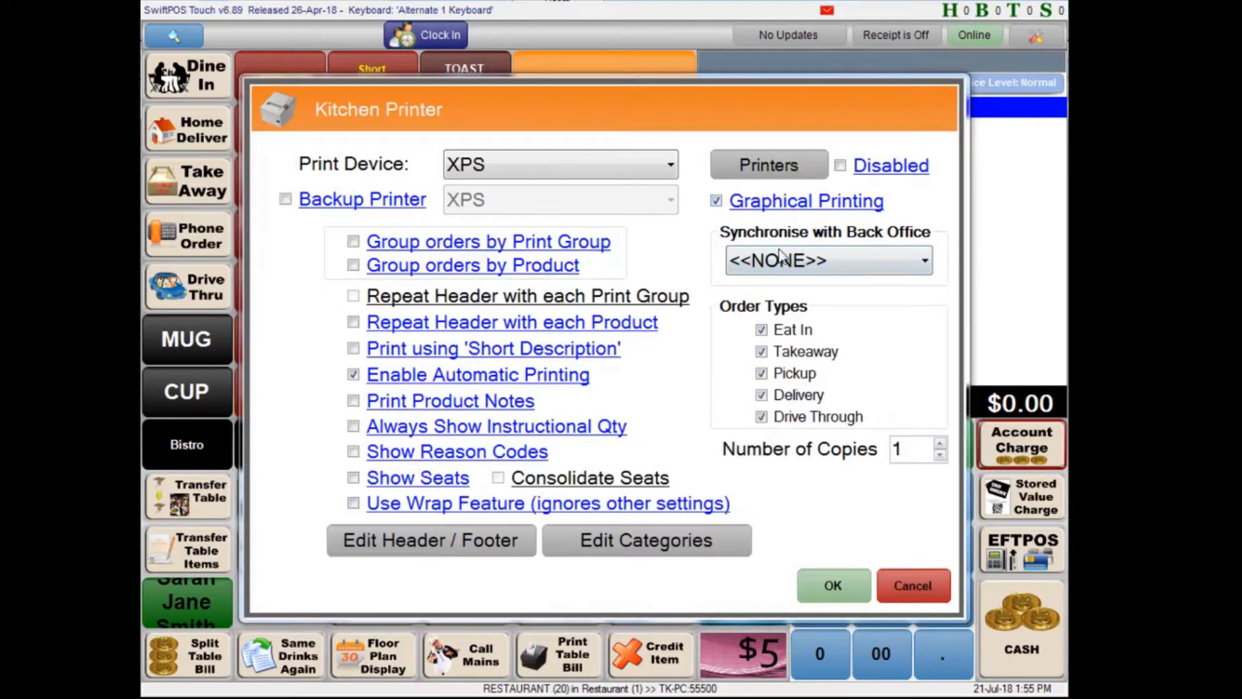
- Synchronise the Kitchen Printer with the Back Office KITCHEN peripheral, keep XPS as its print device, and save the terminal settings
left_click(841, 268)
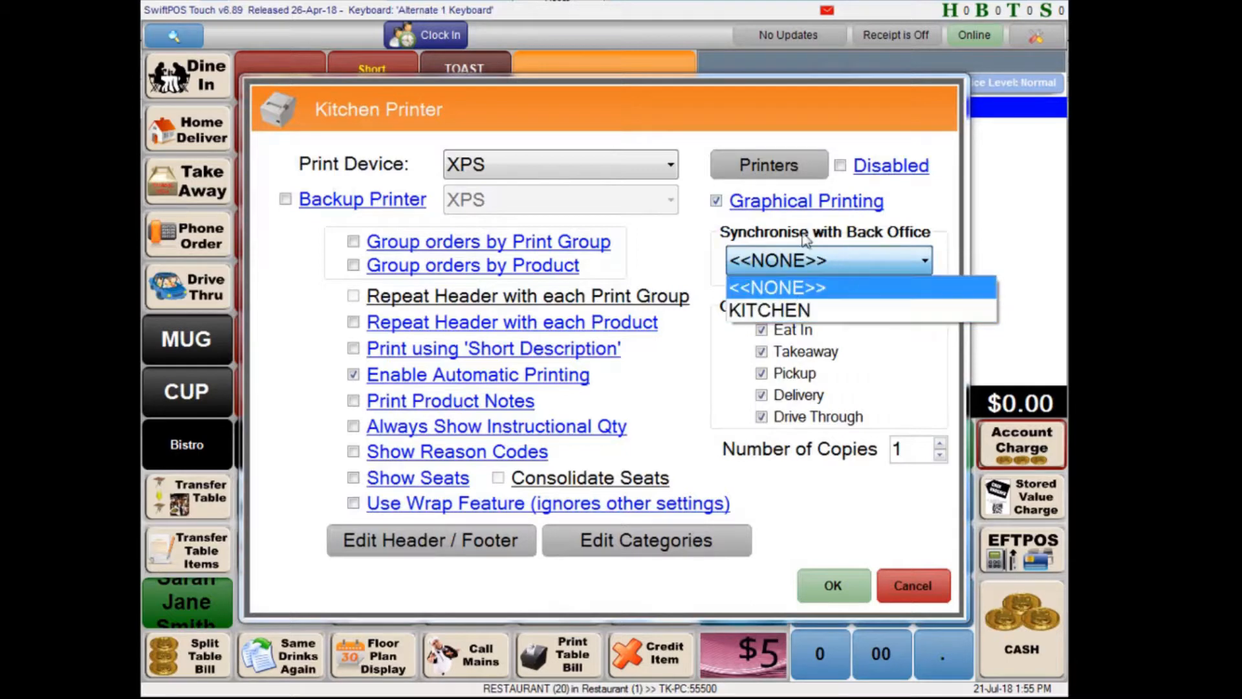
left_click(805, 314)
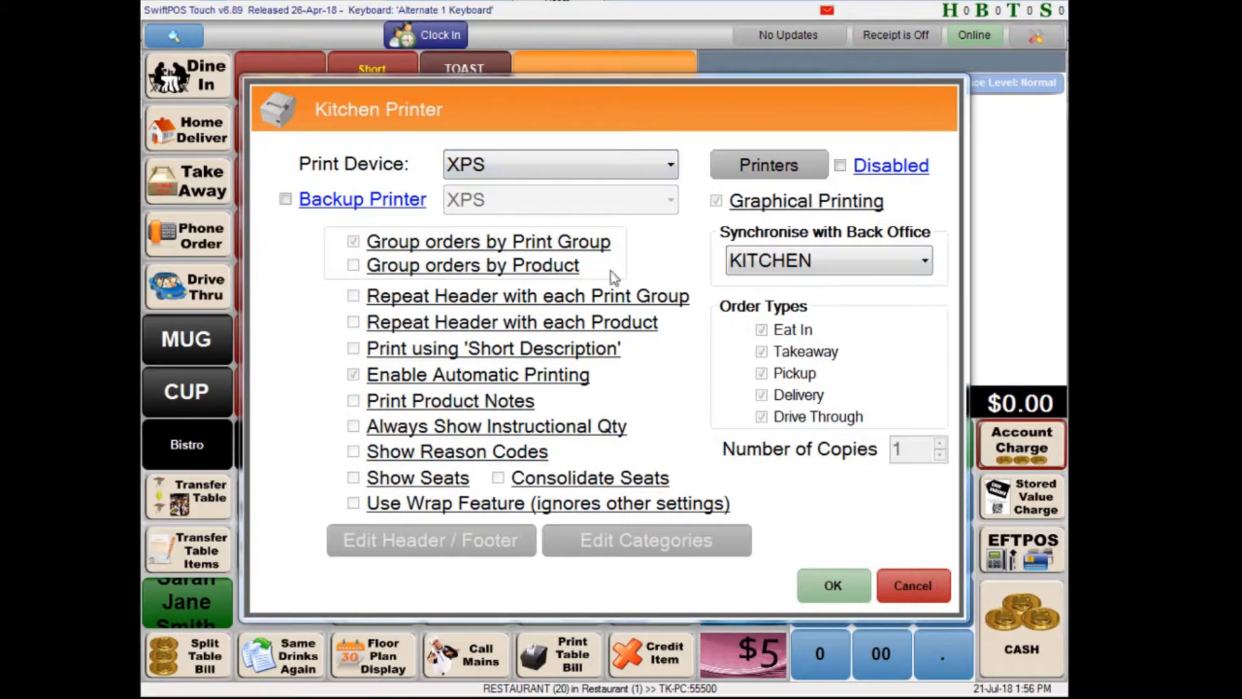
left_click(585, 163)
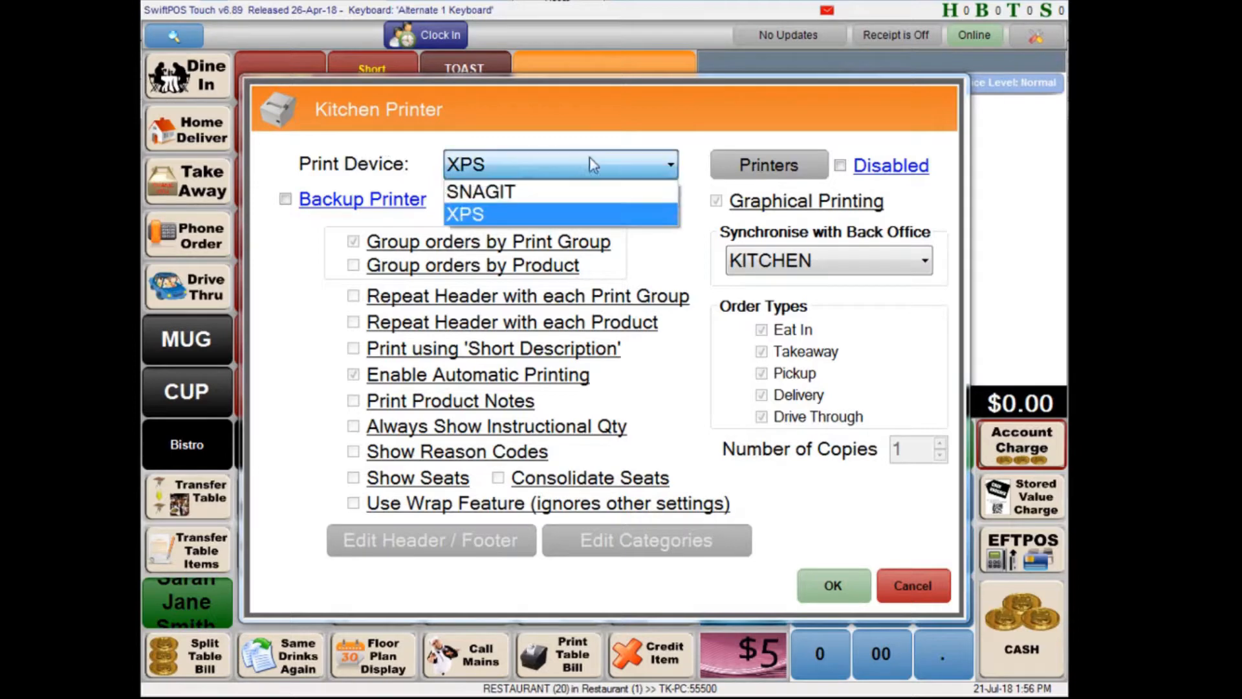
left_click(492, 222)
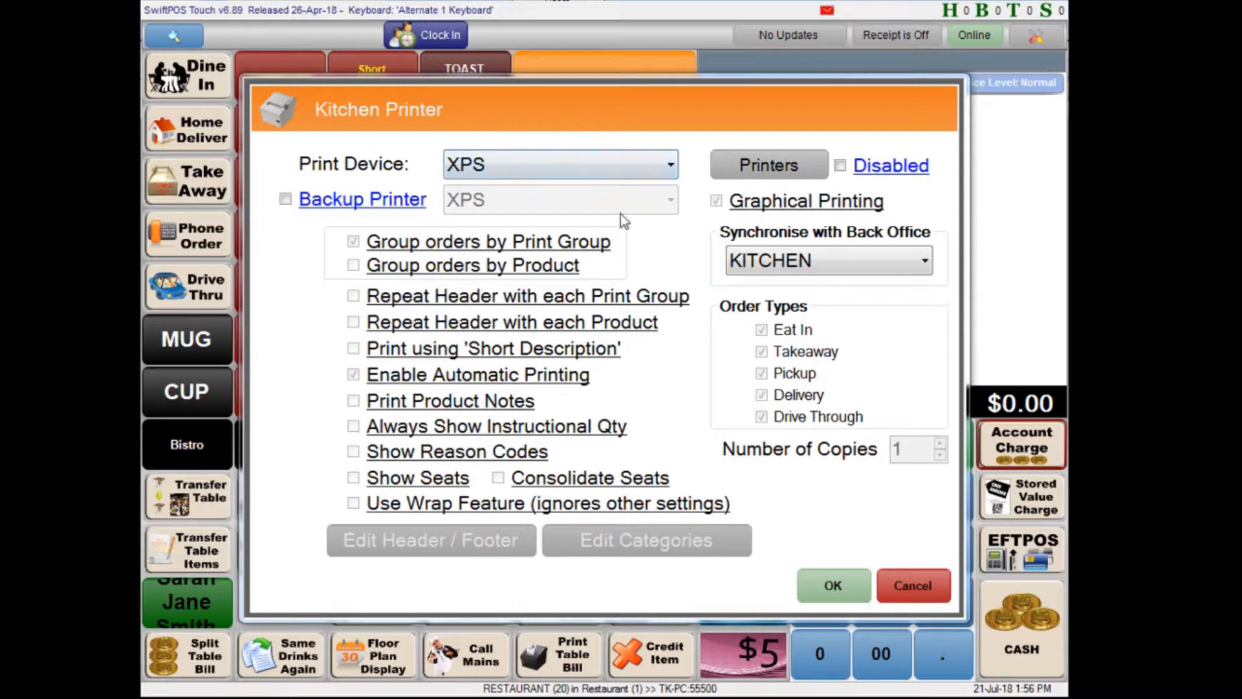
left_click(850, 582)
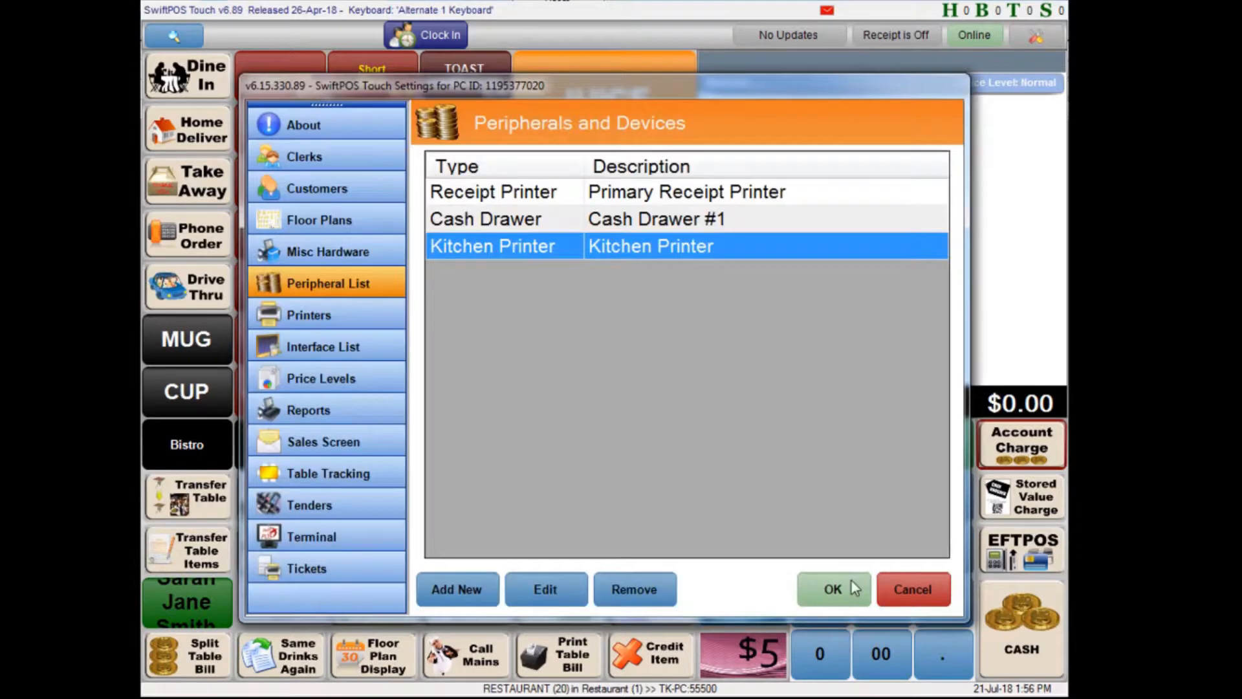
left_click(851, 599)
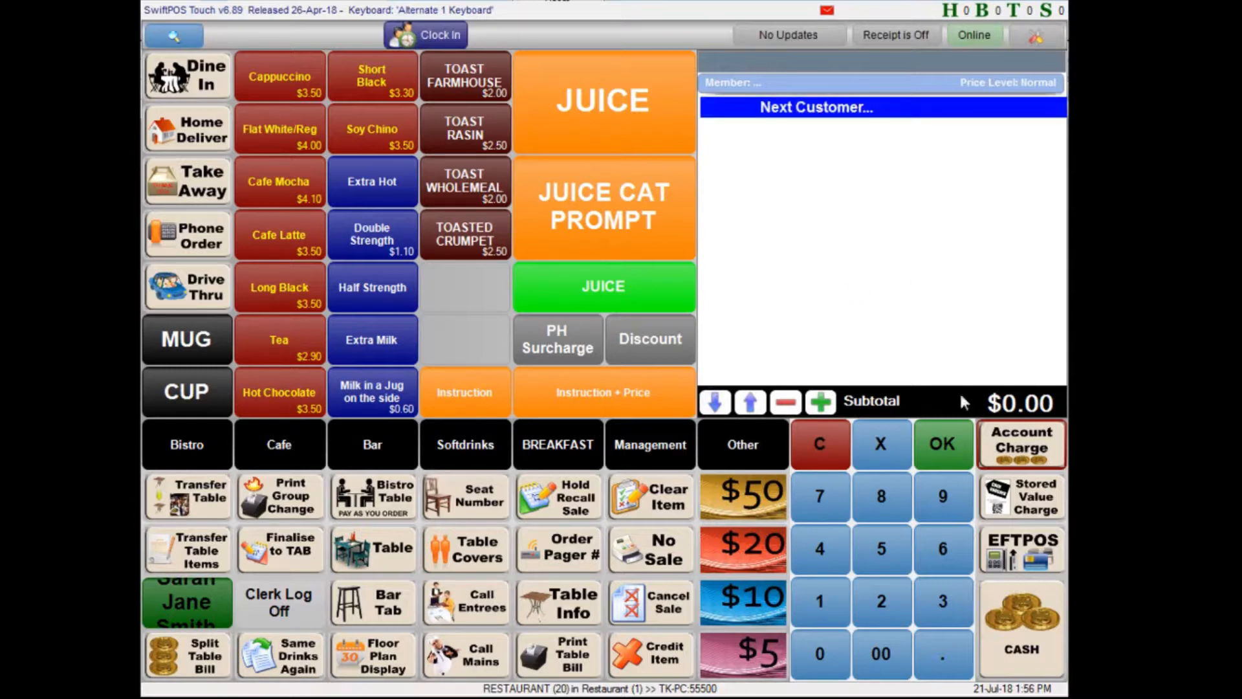
- Add one Pavlova, one B&B Pudding and one Gelato from the Bistro items to a new sale
left_click(185, 451)
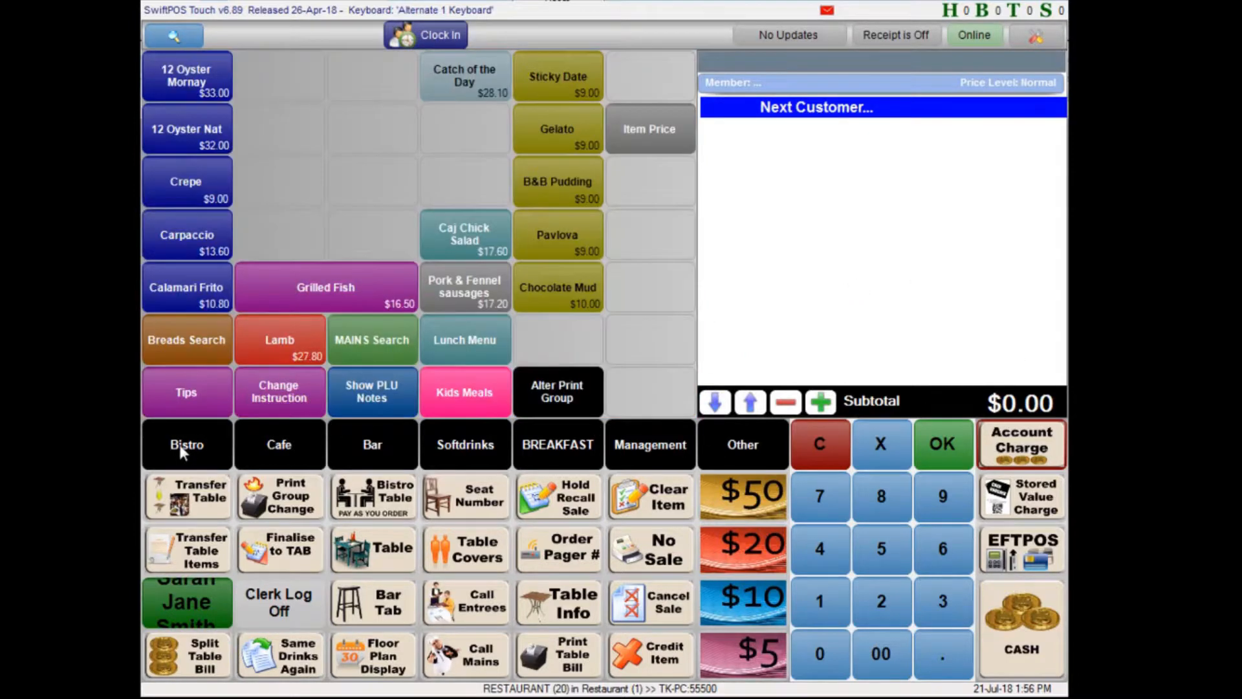
left_click(598, 241)
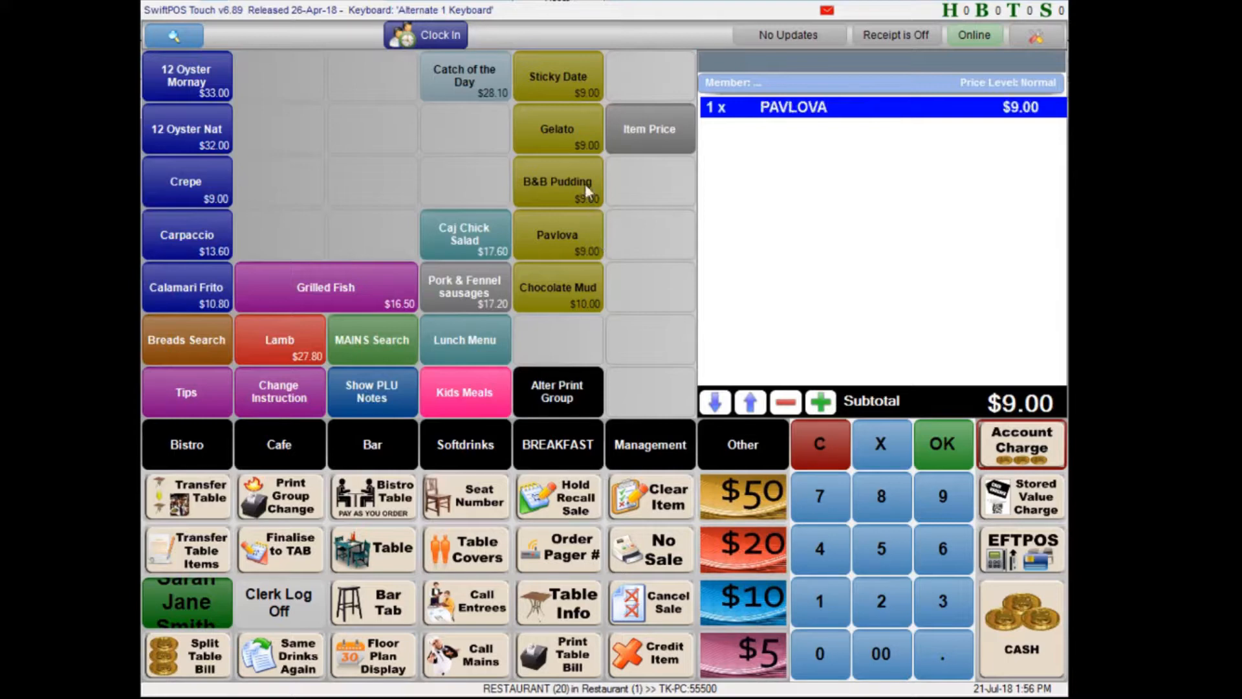
left_click(585, 184)
left_click(580, 126)
- Send the three-dessert sale to table 99 so its kitchen docket prints
left_click(944, 504)
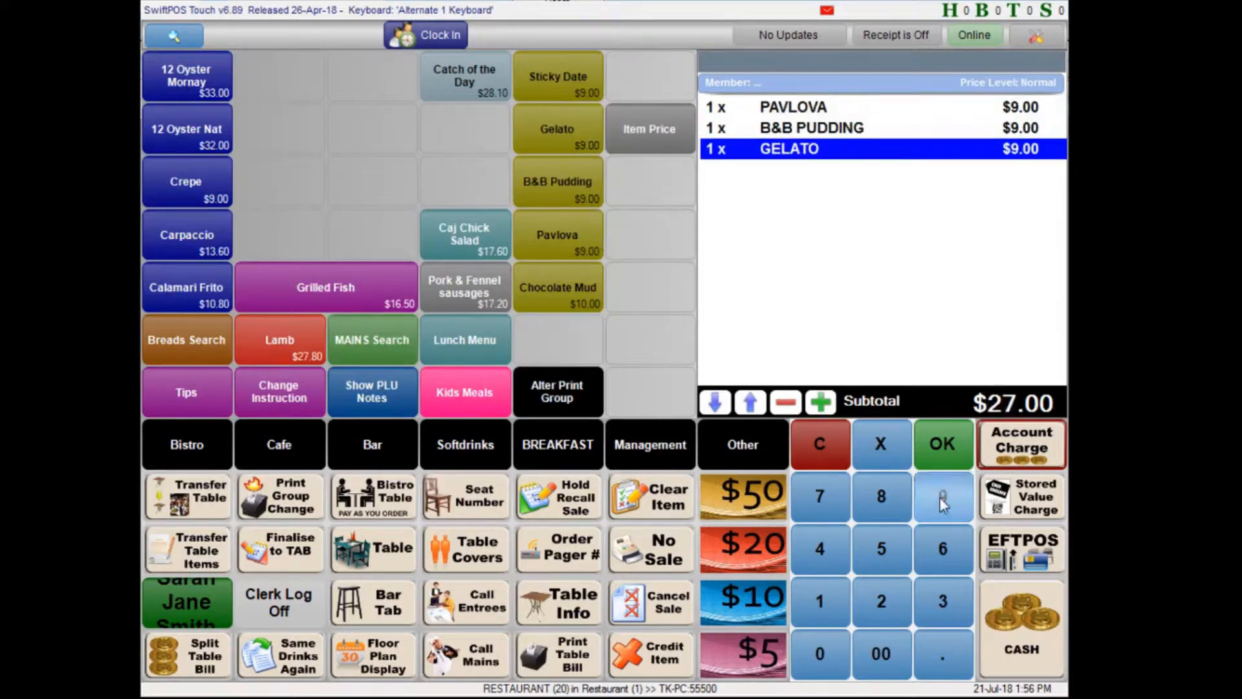
left_click(945, 505)
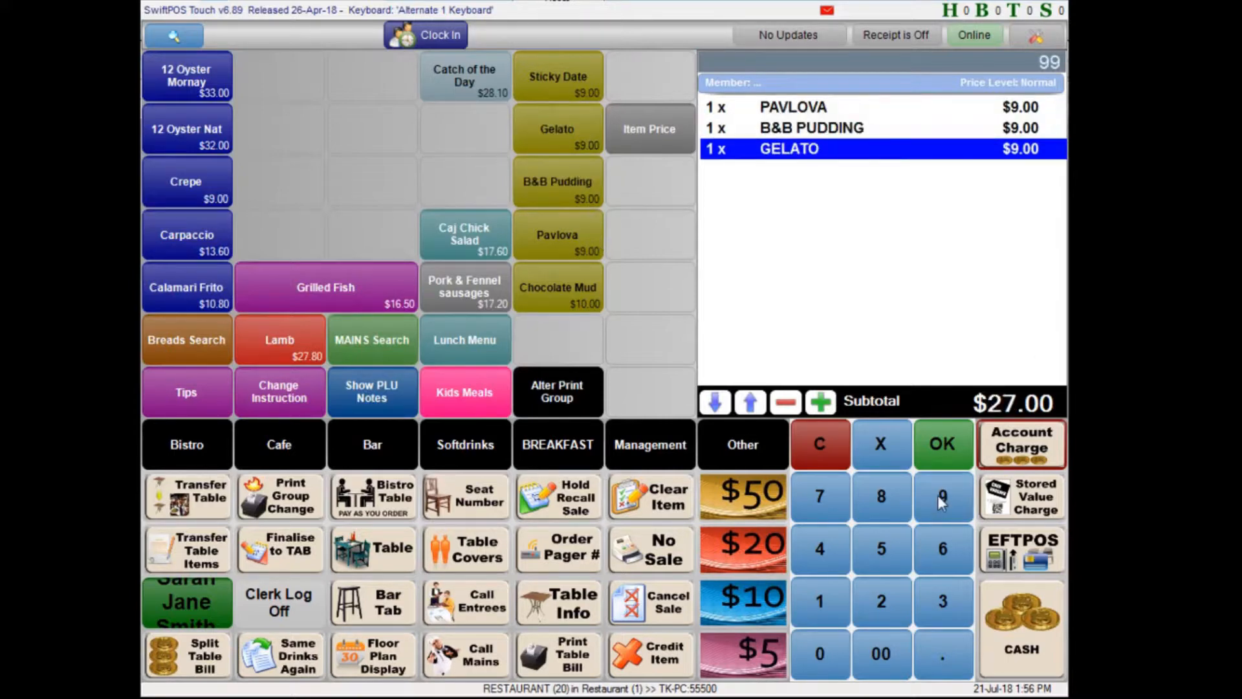
left_click(370, 560)
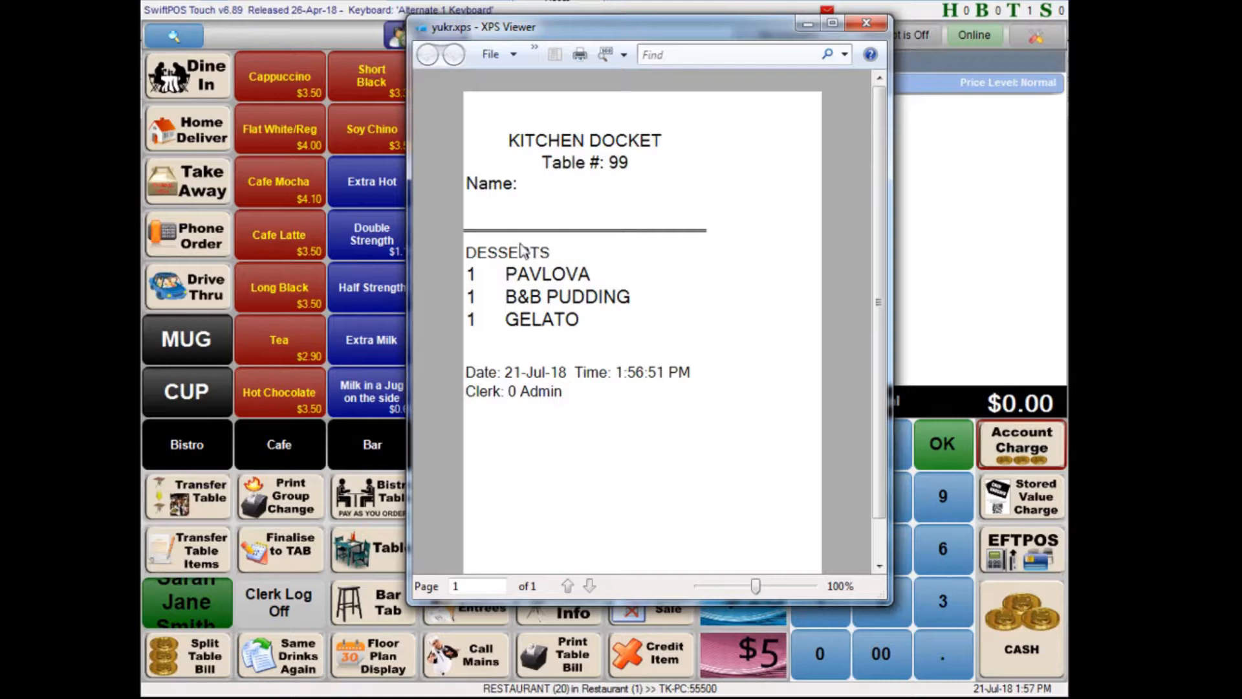
- Examine the printed kitchen docket's category heading, item quantities and names, and the date and clerk lines below them
left_click_drag(470, 252, 568, 265)
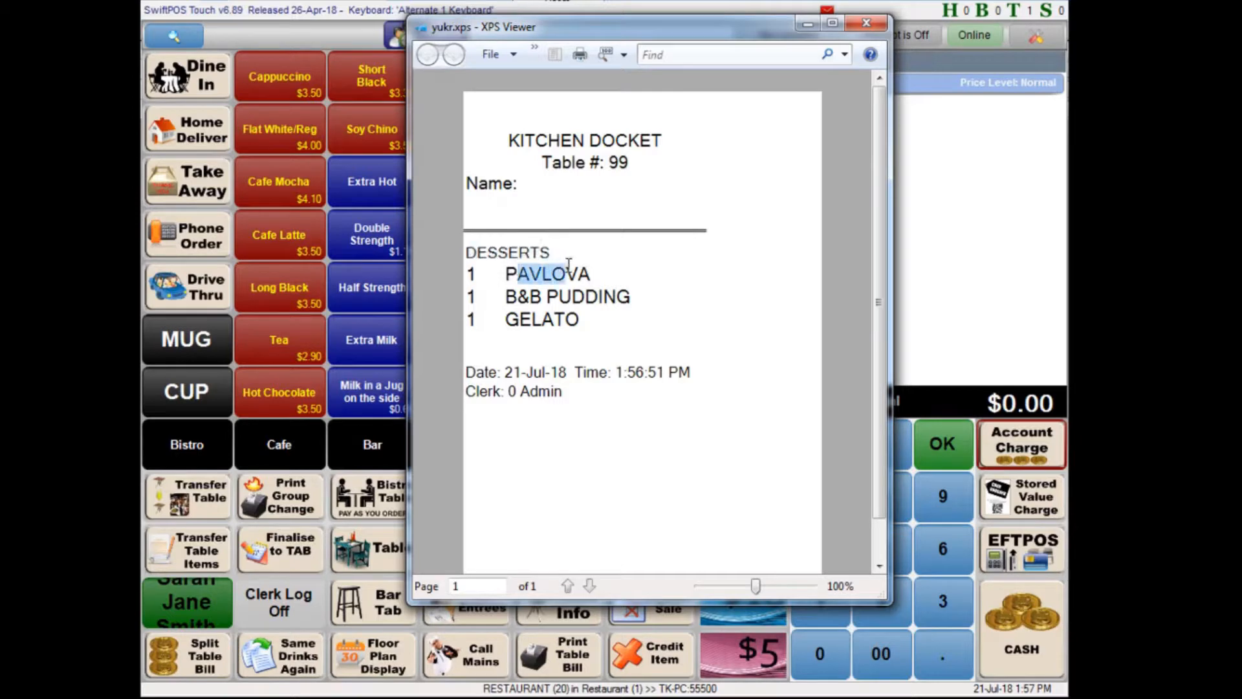
left_click(513, 293)
left_click_drag(480, 275, 465, 276)
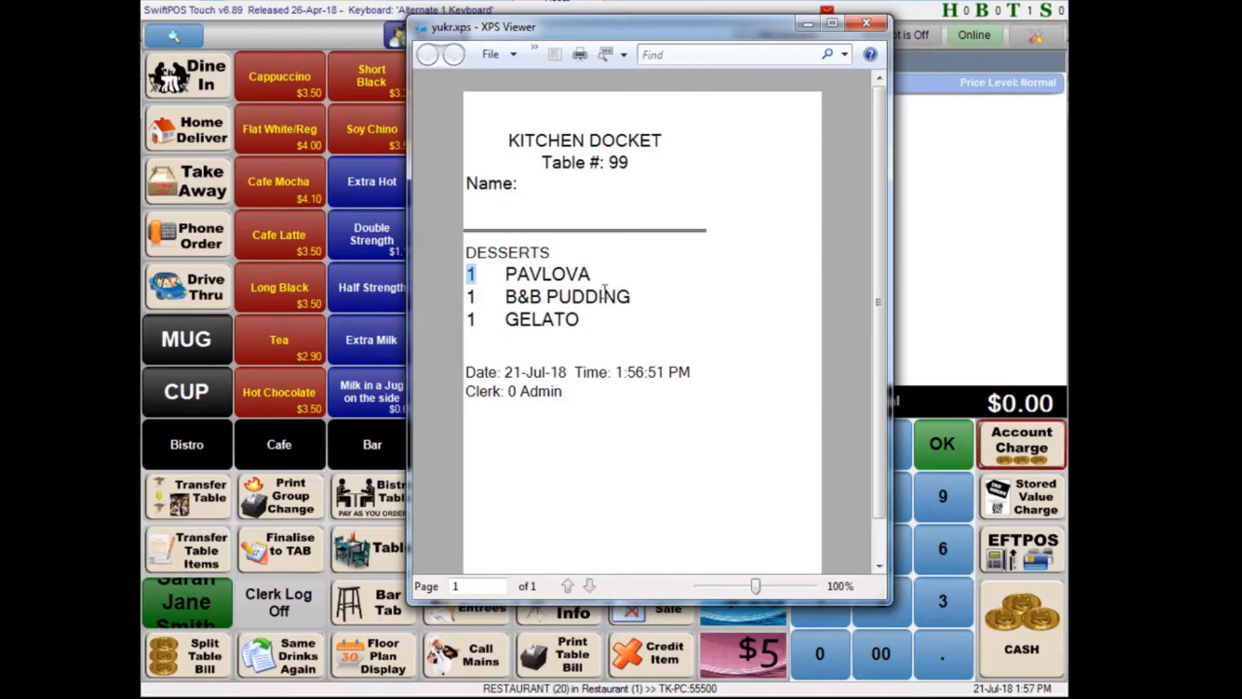
left_click_drag(509, 253, 591, 271)
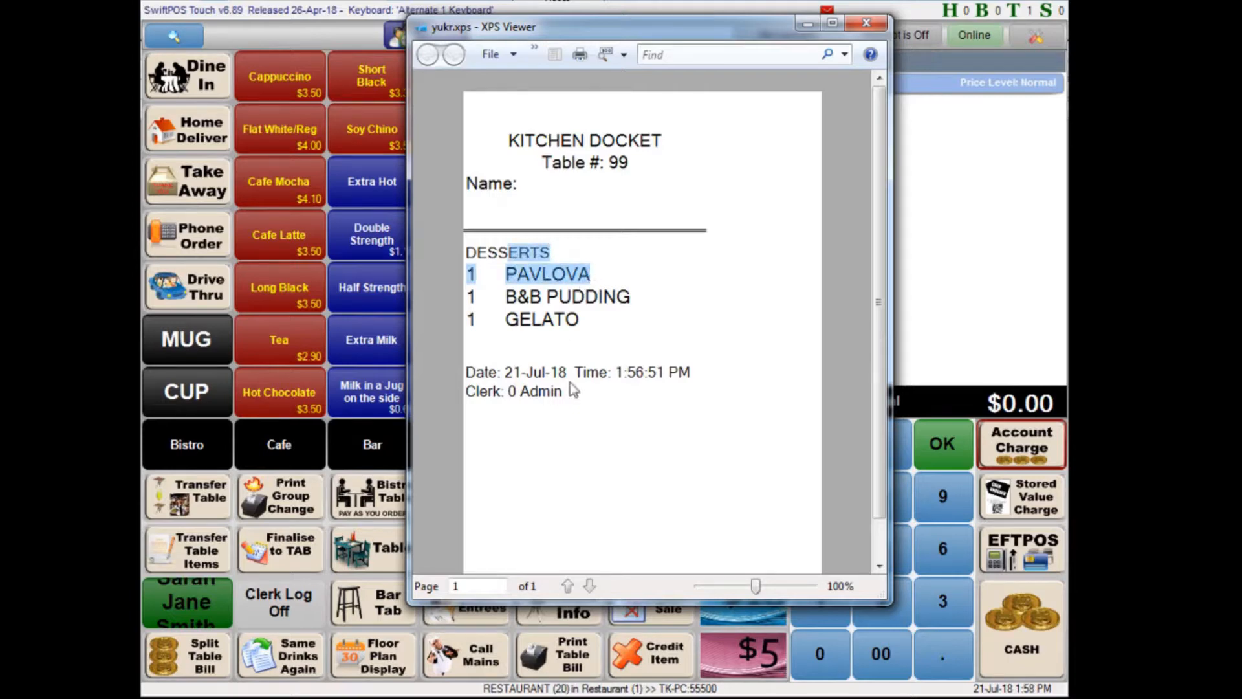
left_click(573, 315)
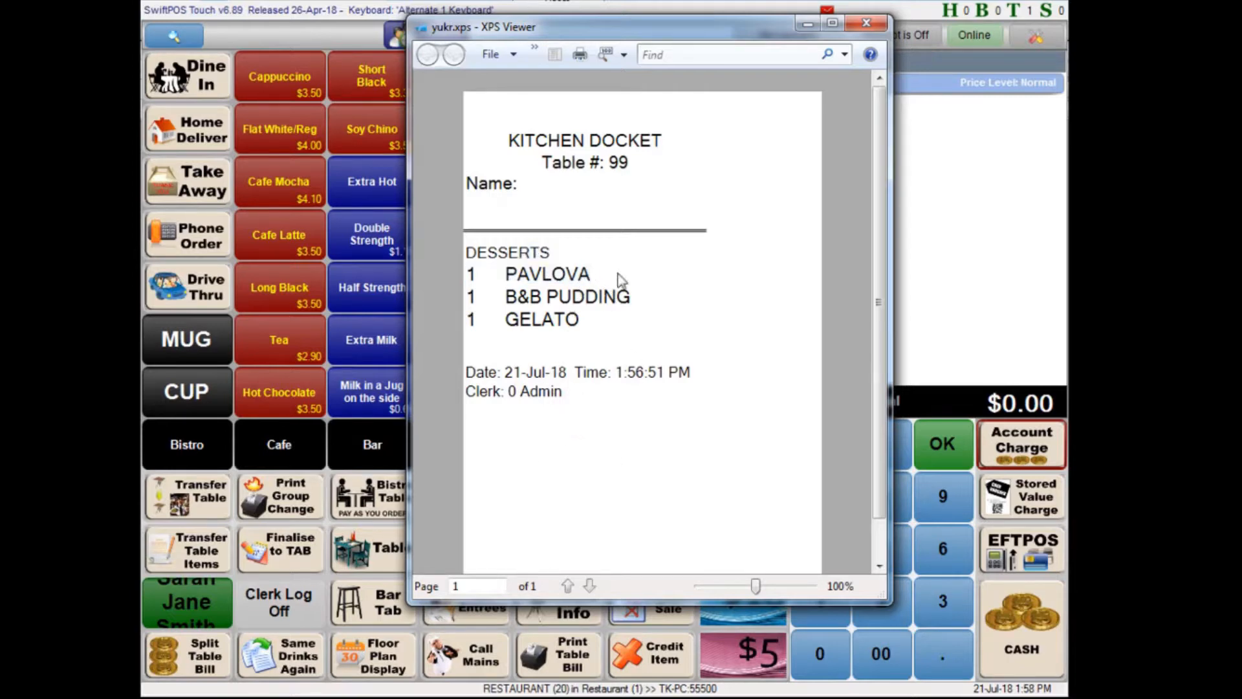
scroll(644, 367, "down", 1)
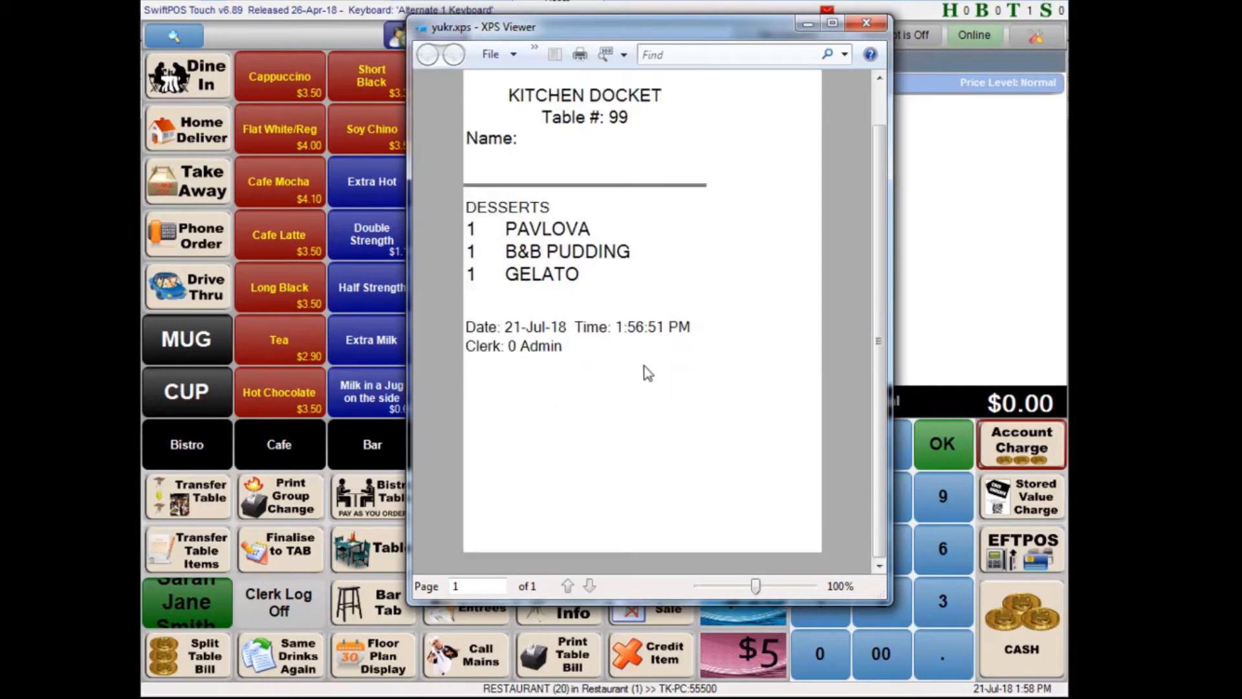
scroll(654, 367, "up", 1)
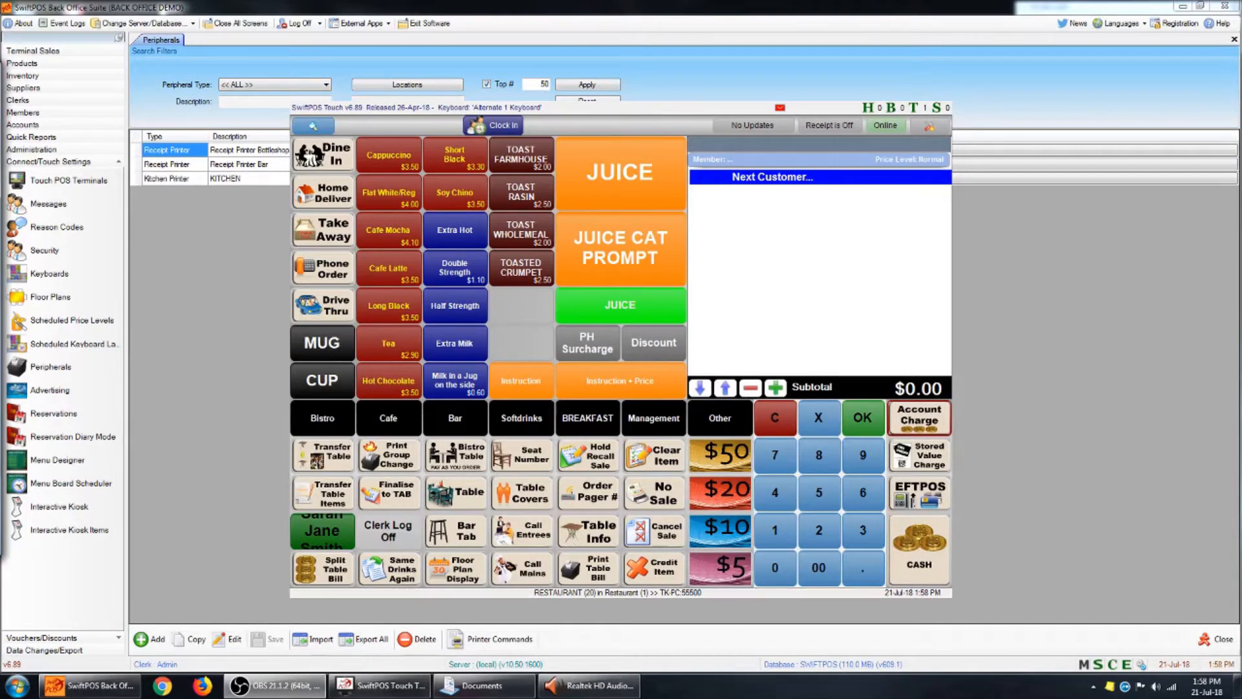
- Switch to SwiftPOS Back Office and add a new Kitchen Printer peripheral with the description PIZZA
left_click(256, 299)
left_click(179, 177)
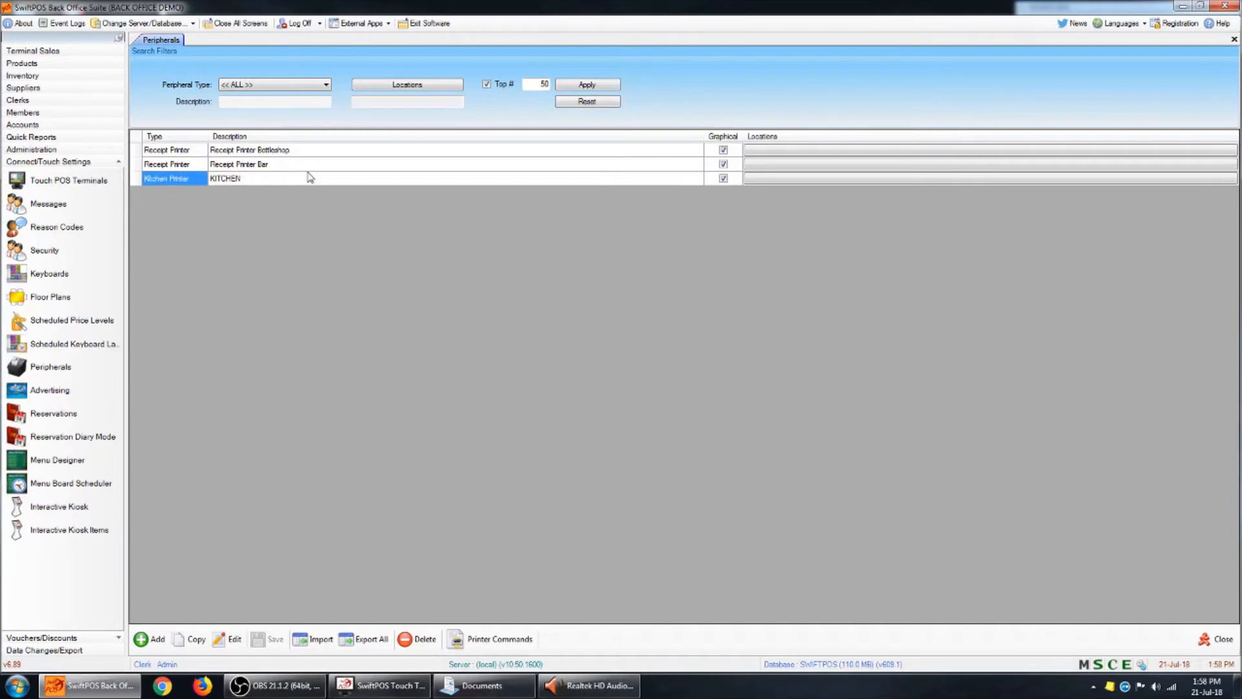
left_click(454, 183)
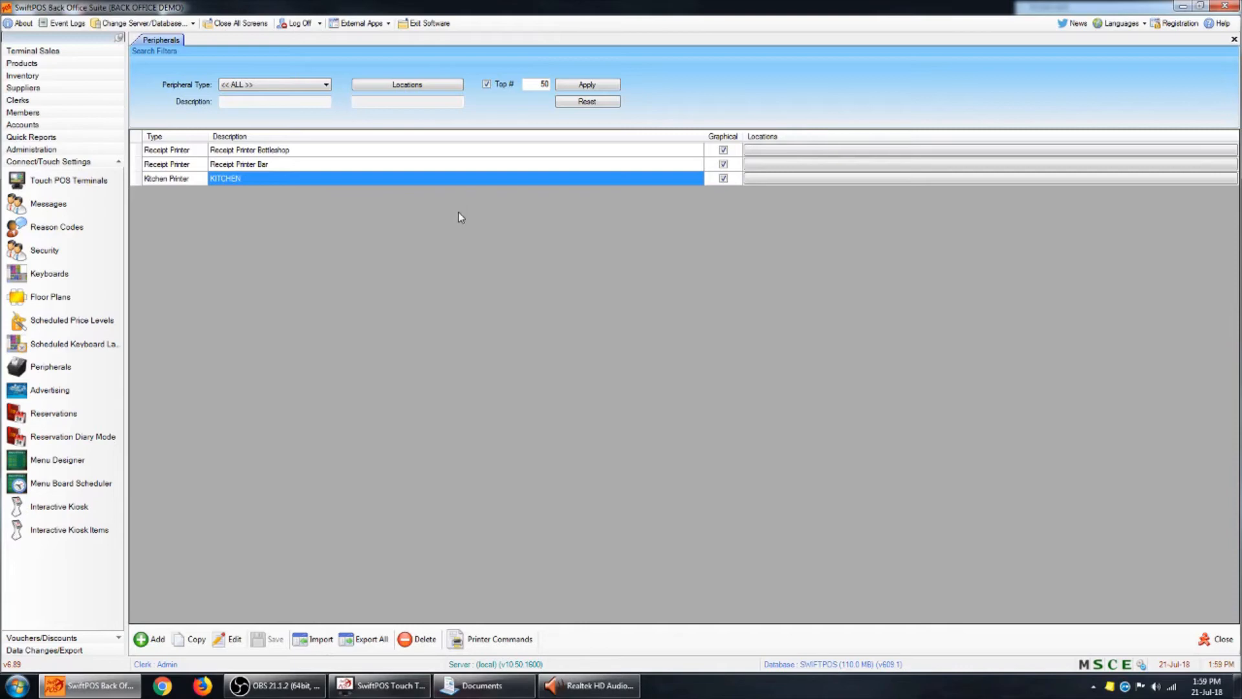
left_click(149, 638)
left_click(660, 304)
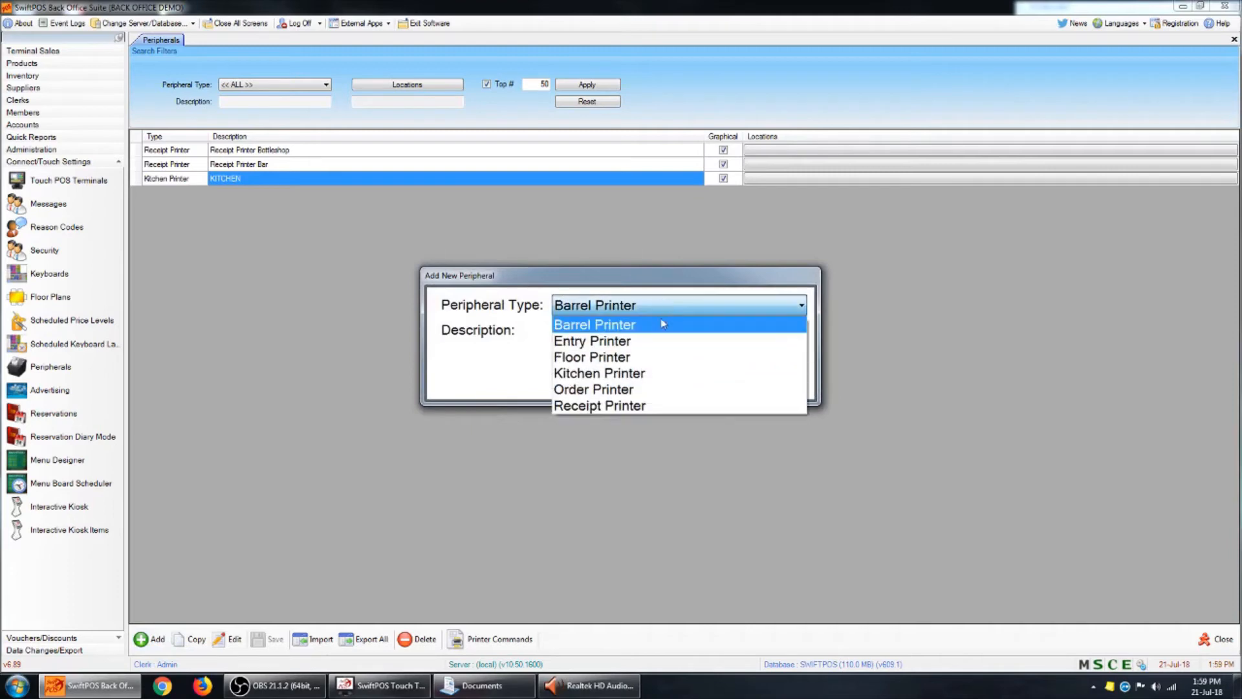
left_click(639, 375)
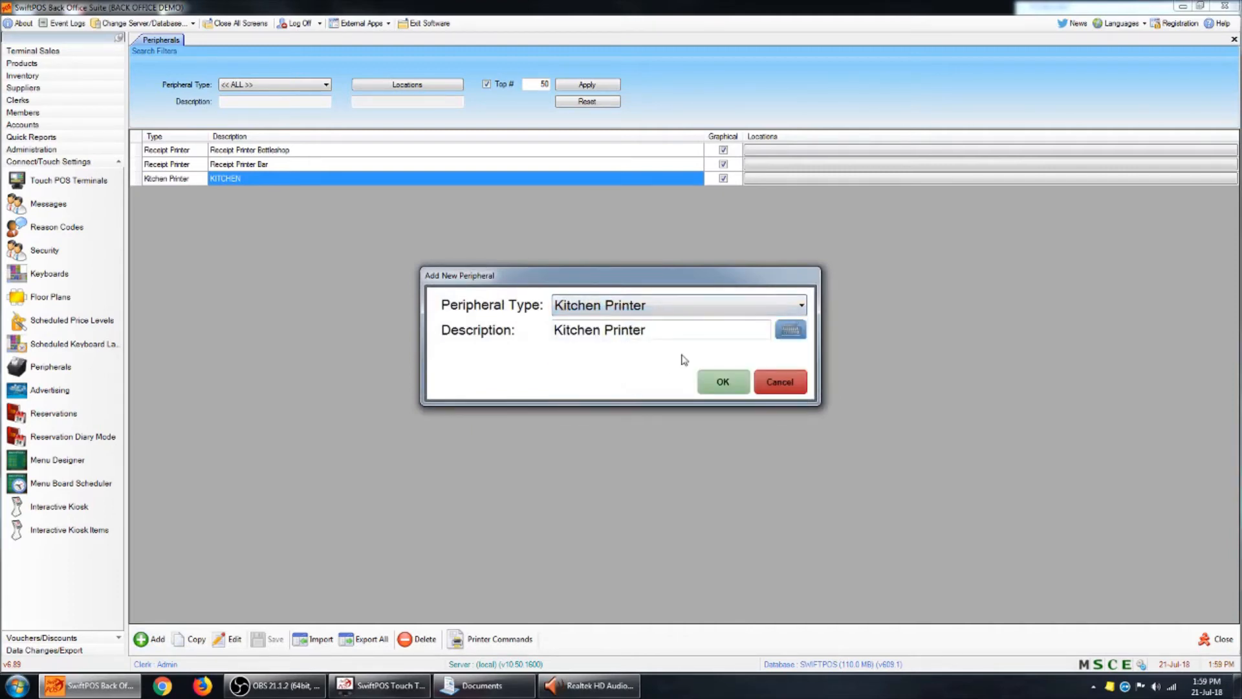
left_click_drag(689, 329, 554, 323)
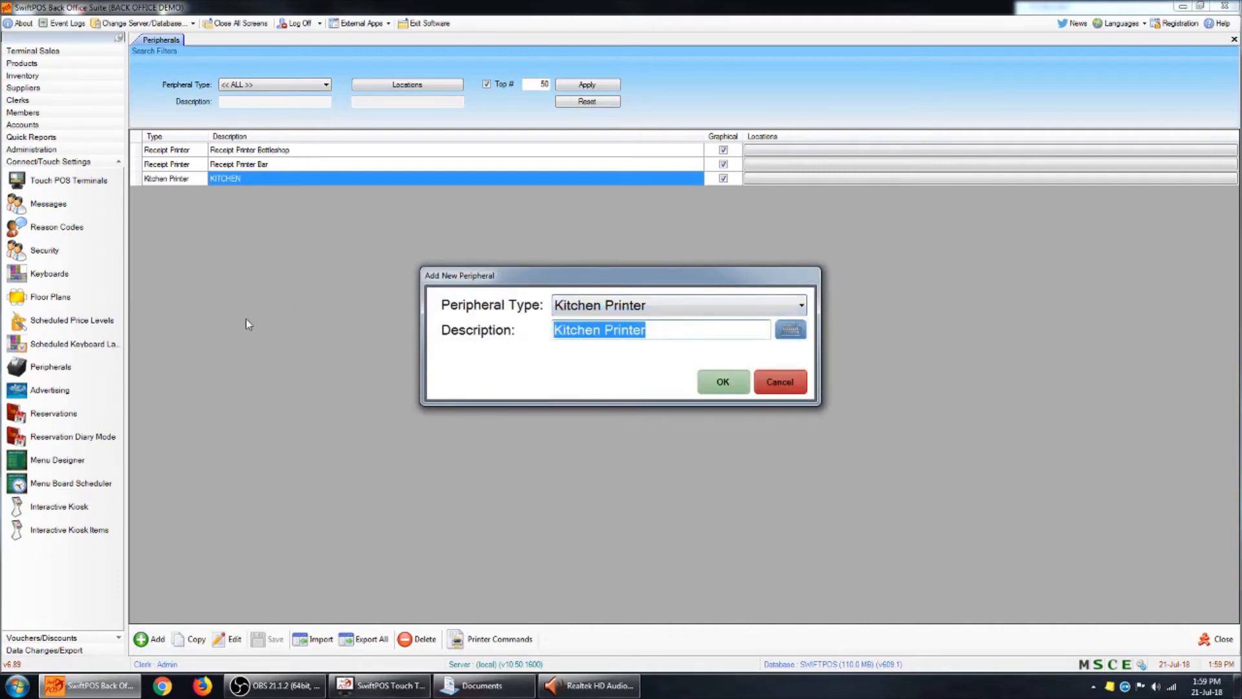
type("PIZZA")
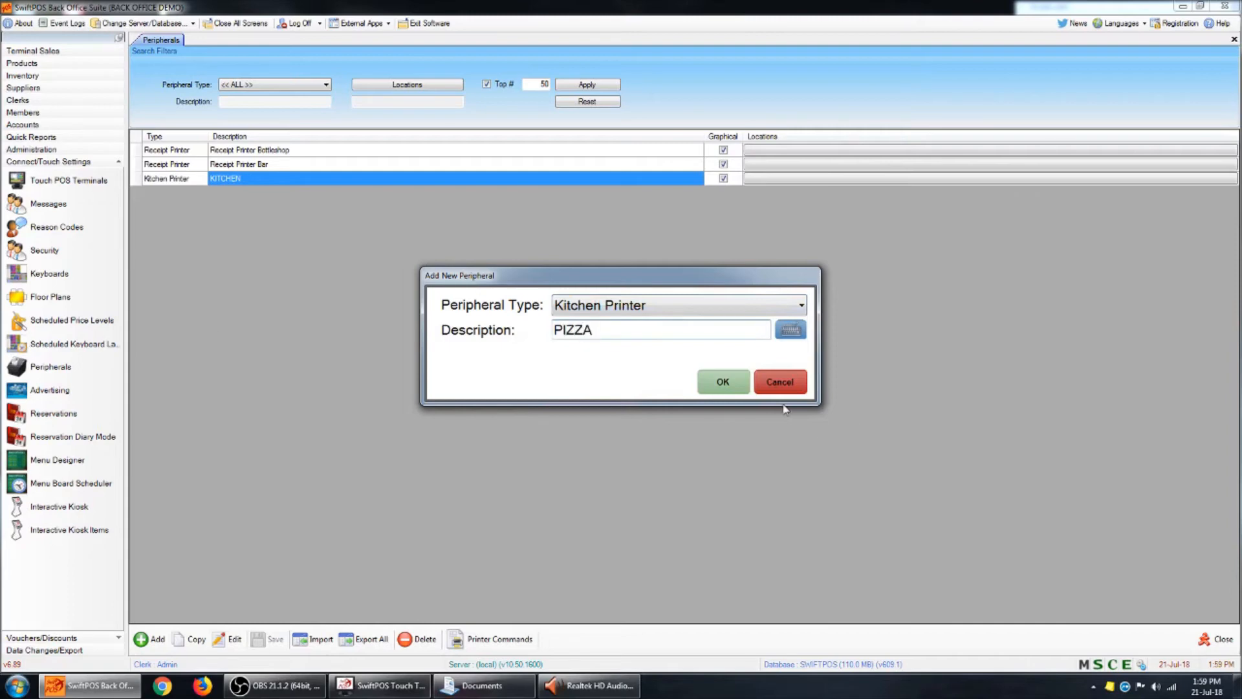
left_click(749, 381)
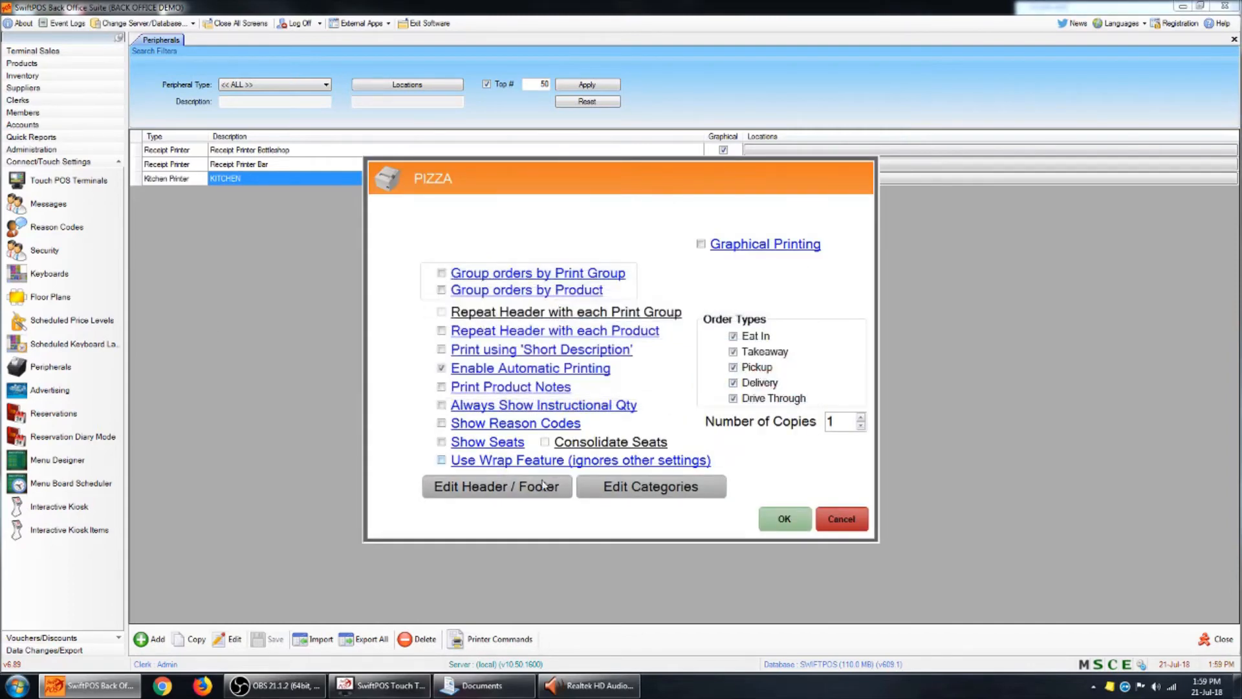
- Enable Graphical Printing for the PIZZA printer and fill its header and footer with the defaults
left_click(701, 245)
left_click(558, 484)
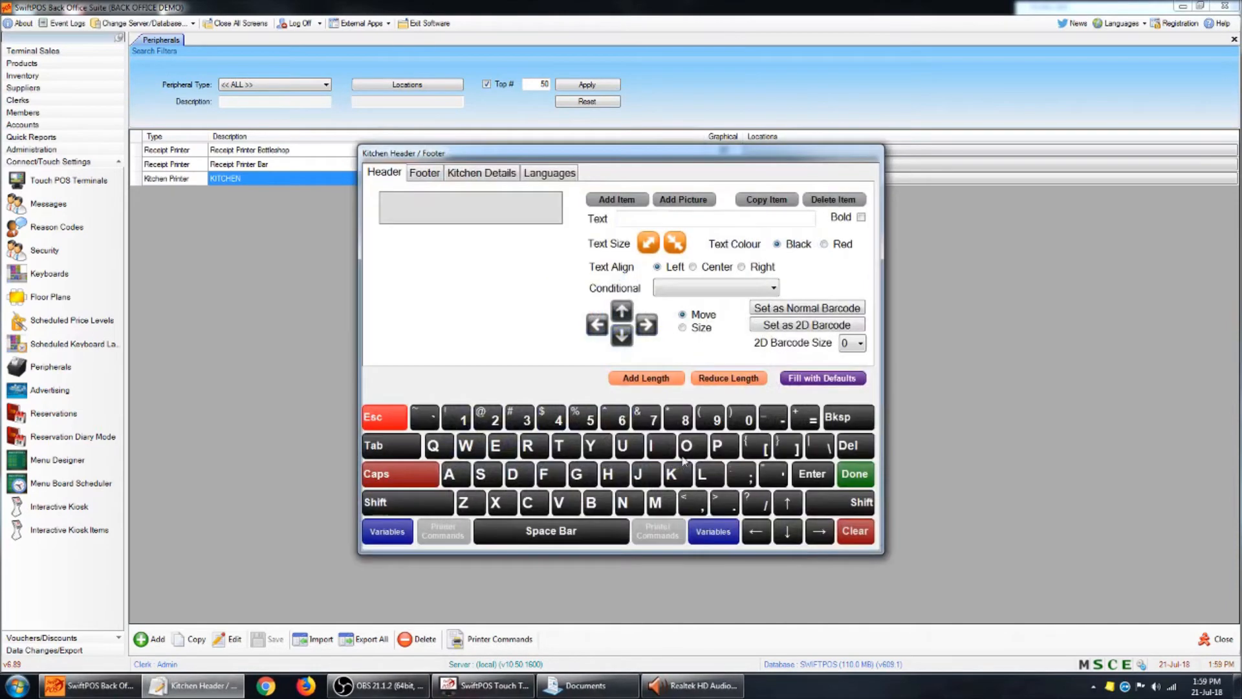
left_click(847, 381)
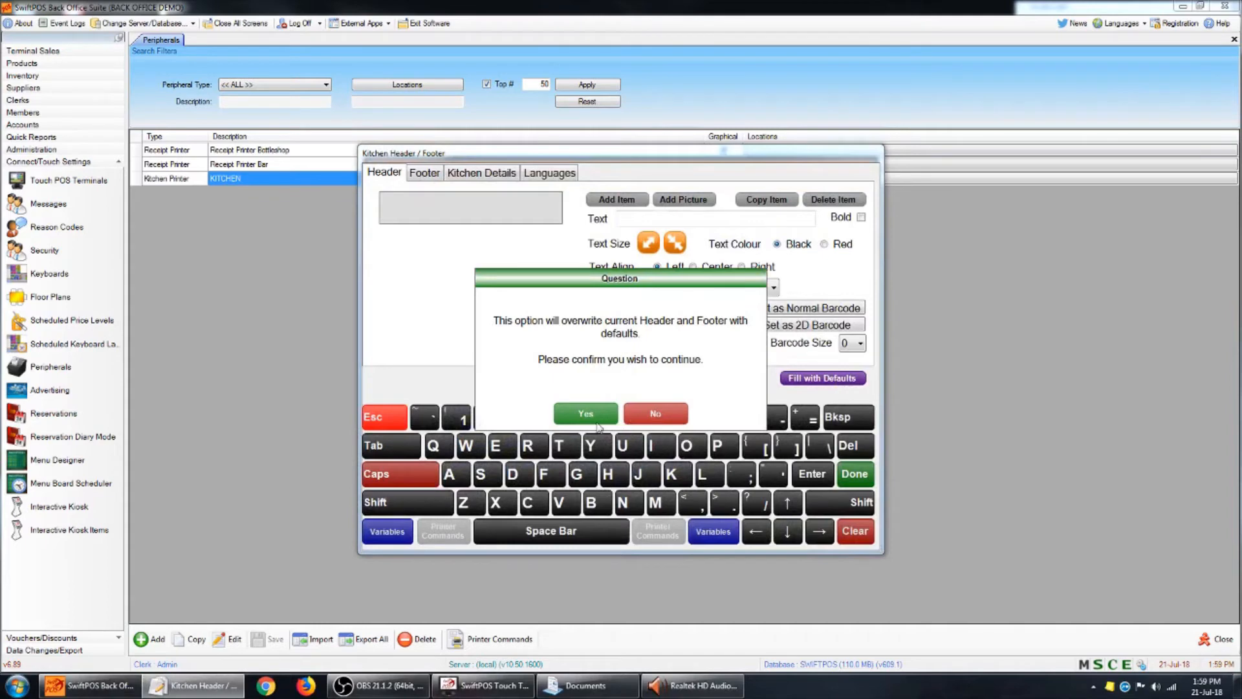
left_click(600, 417)
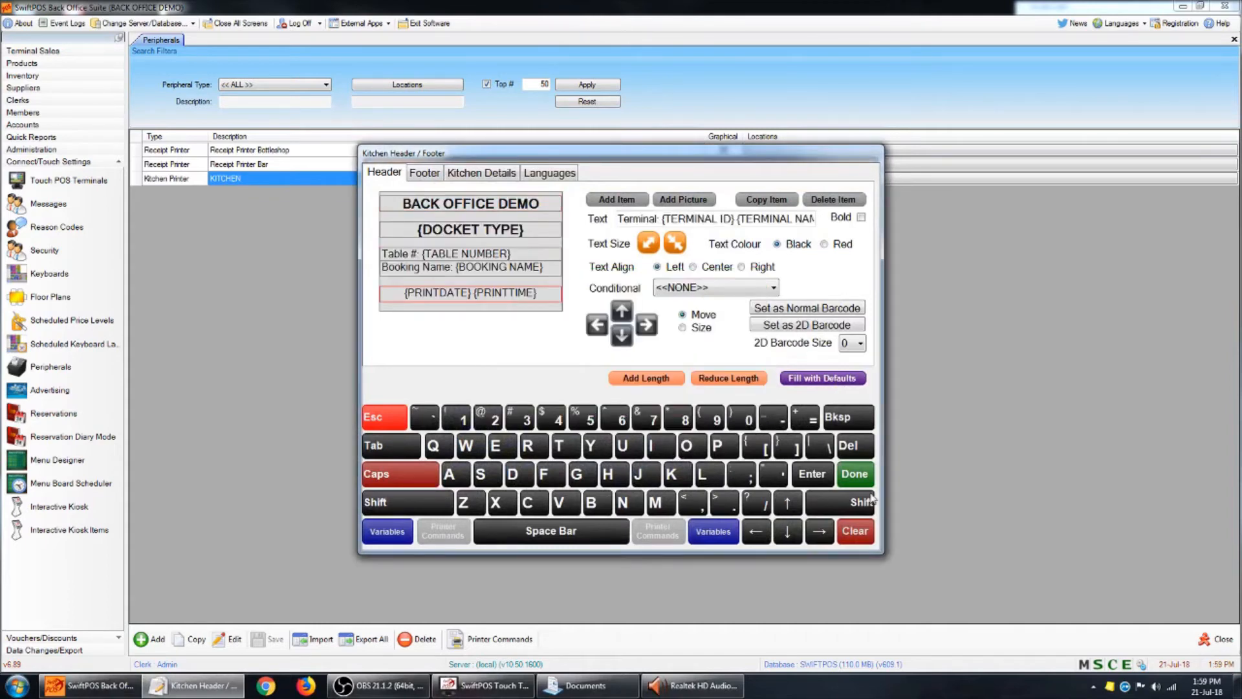
left_click(854, 473)
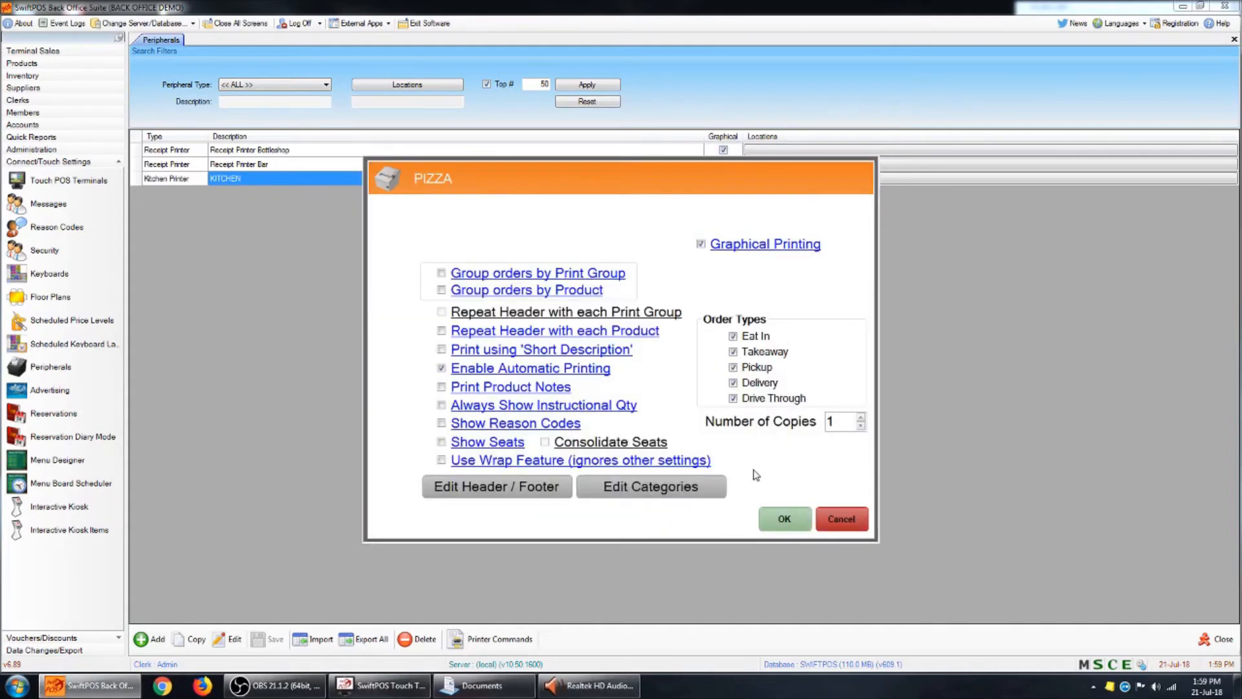
- Assign the COMBO MEALS category to the PIZZA printer and save the peripheral
left_click(682, 490)
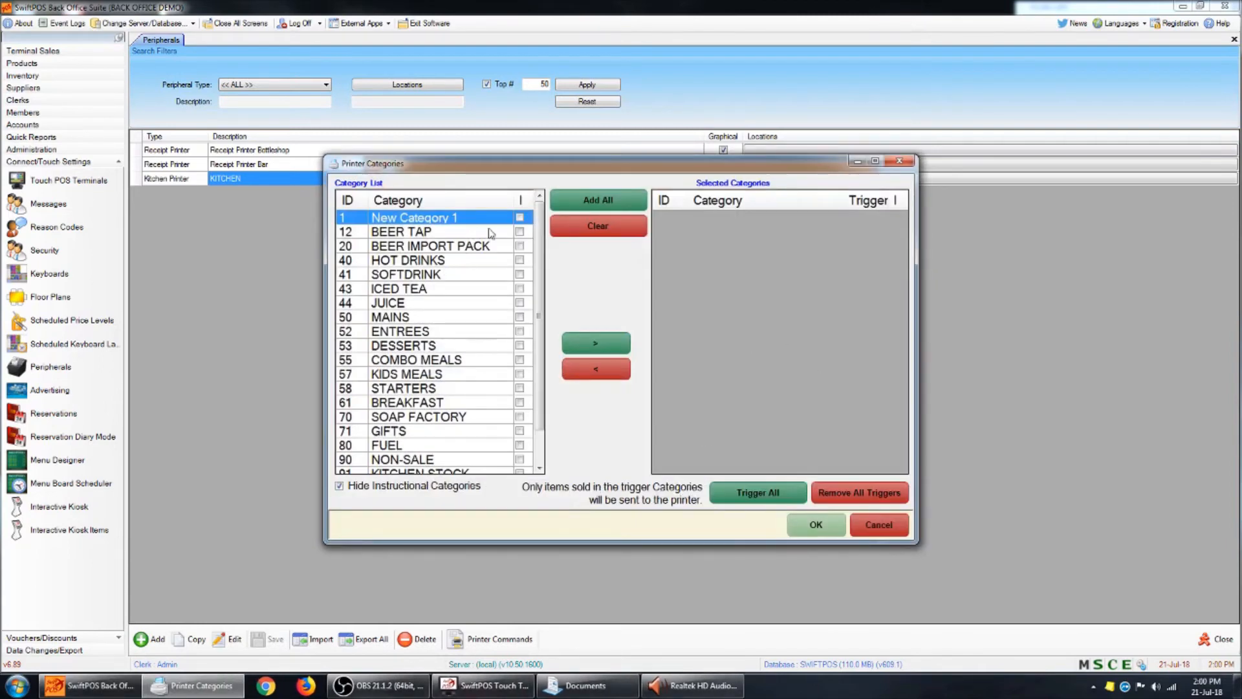
left_click(457, 388)
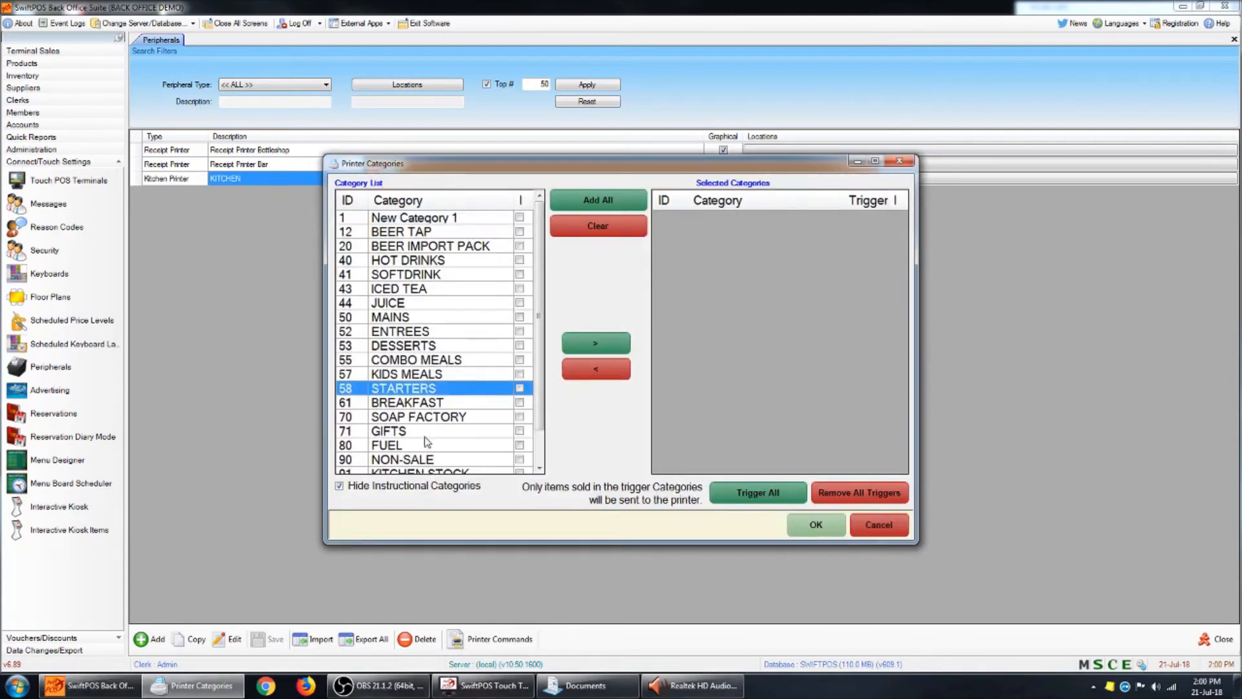
left_click(448, 361)
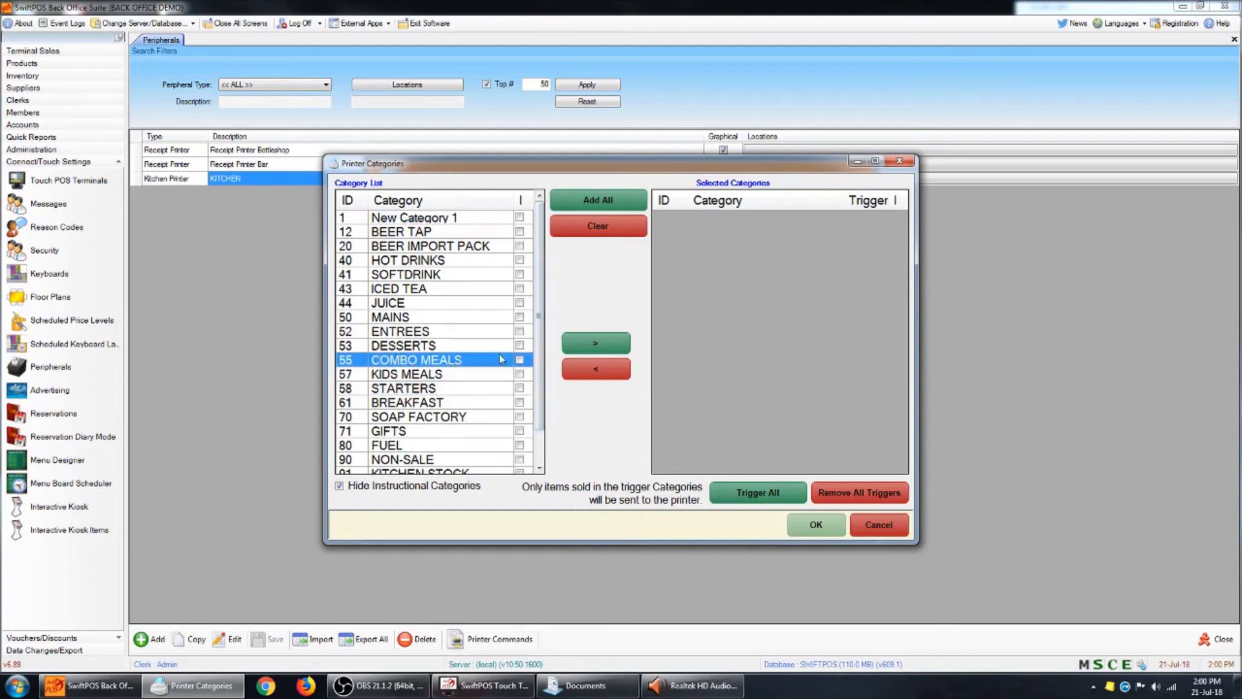
left_click(618, 354)
left_click(816, 525)
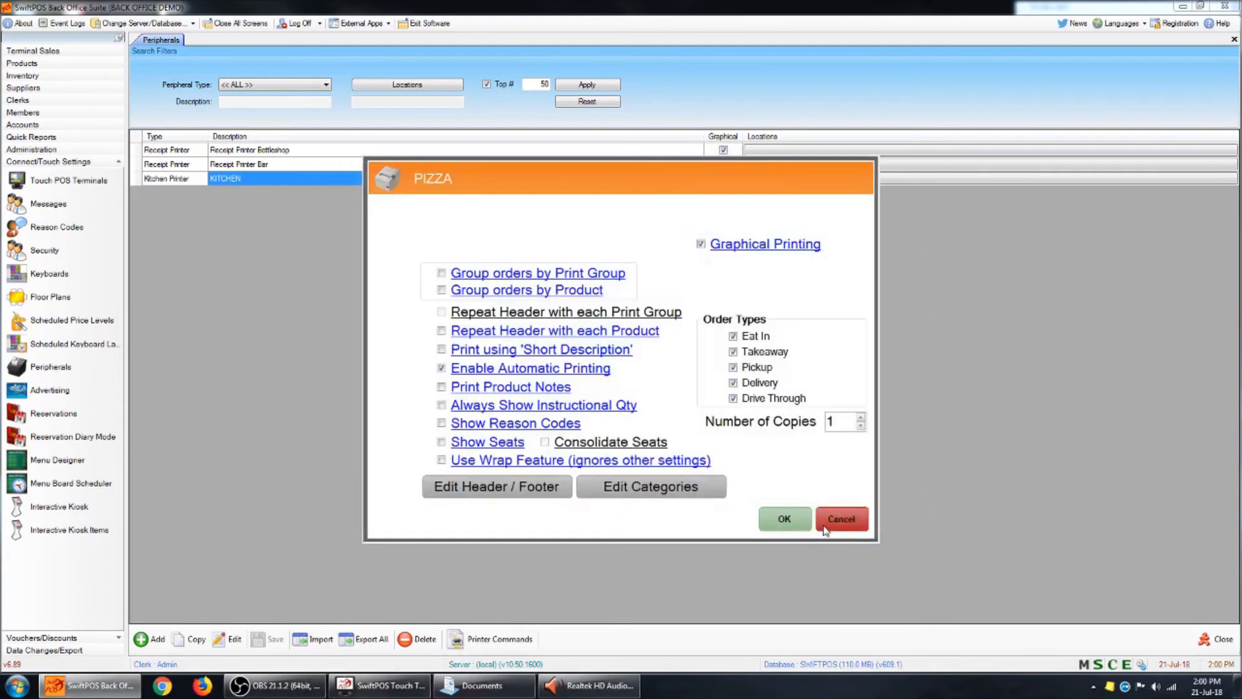
left_click(787, 518)
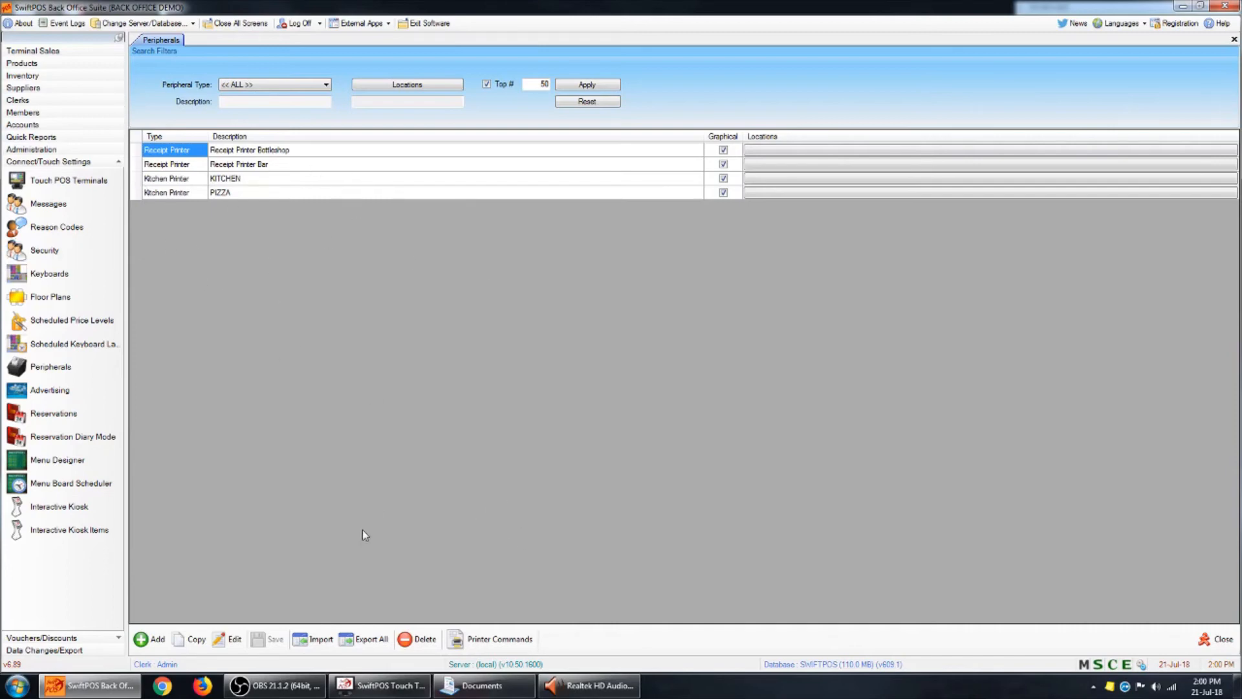
- Switch to SwiftPOS Touch and open the peripheral list in the terminal settings
left_click(380, 685)
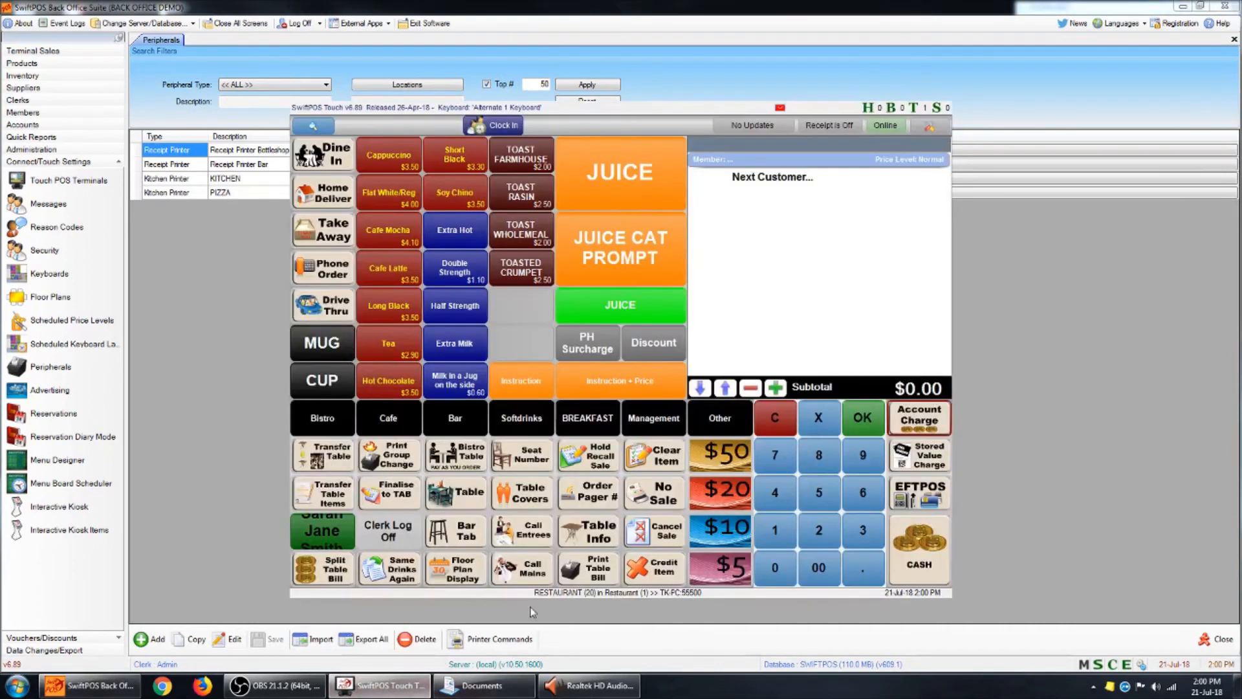
left_click(932, 128)
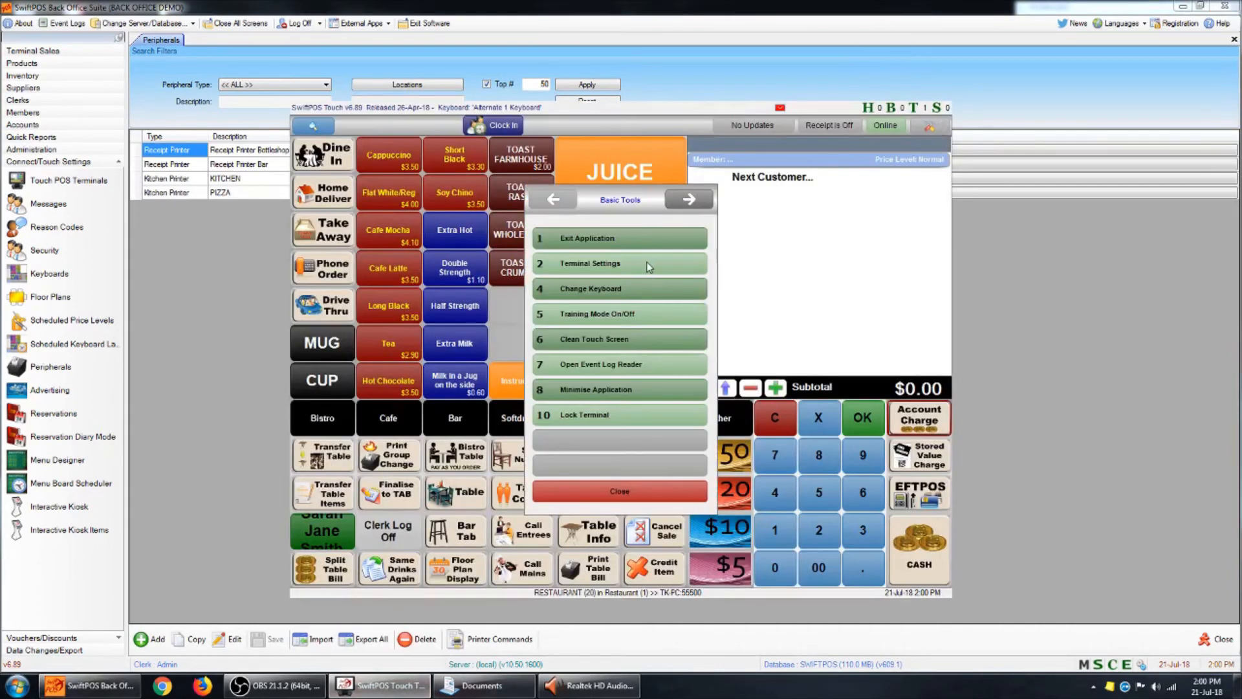
left_click(646, 266)
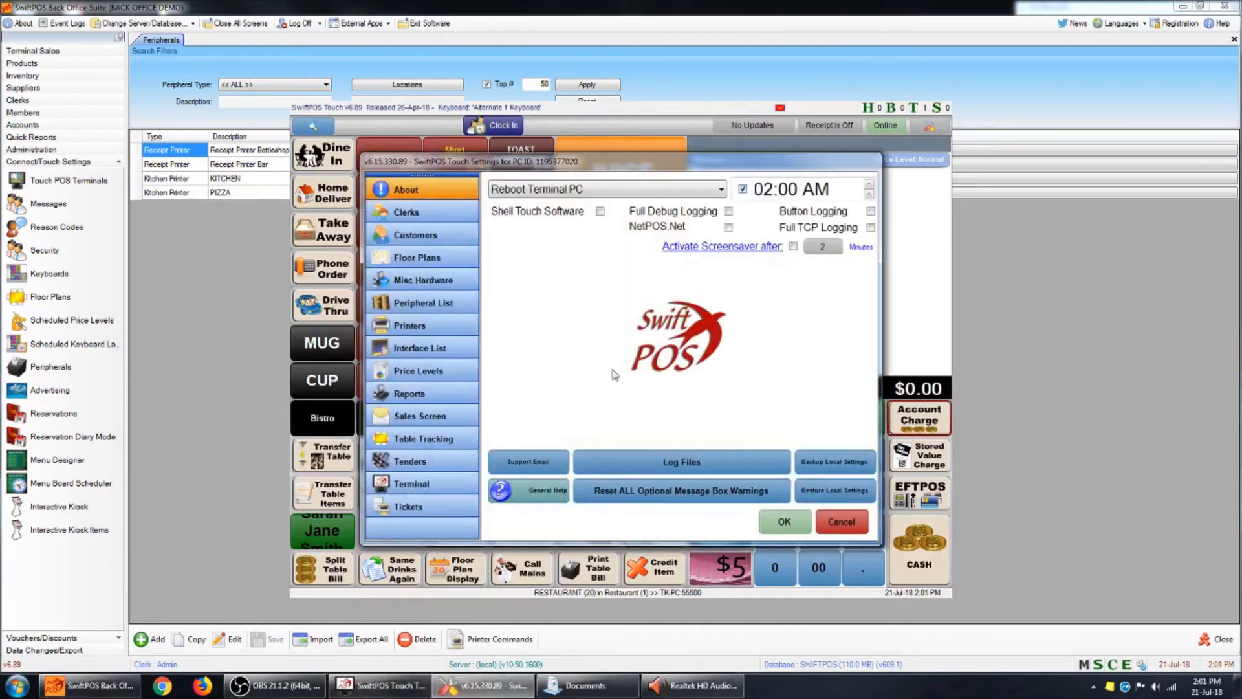
left_click(449, 305)
- Add a Kitchen Printer peripheral with the description PIZZA to the terminal
left_click(500, 533)
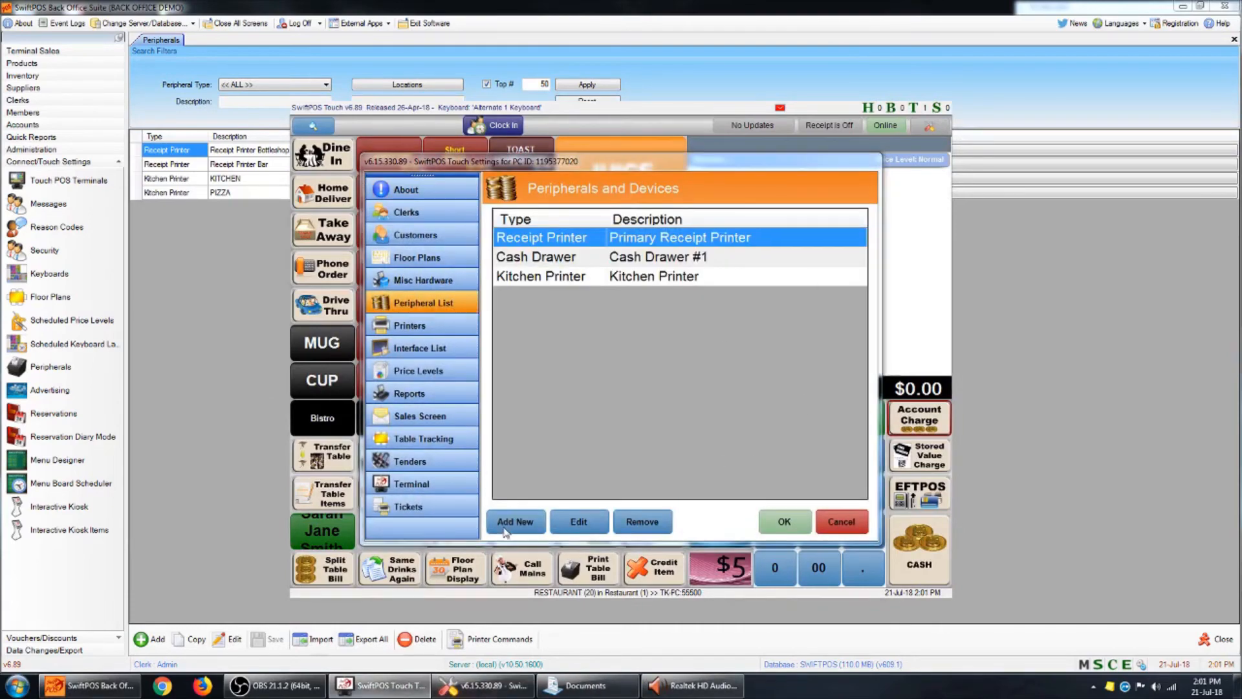
left_click(684, 317)
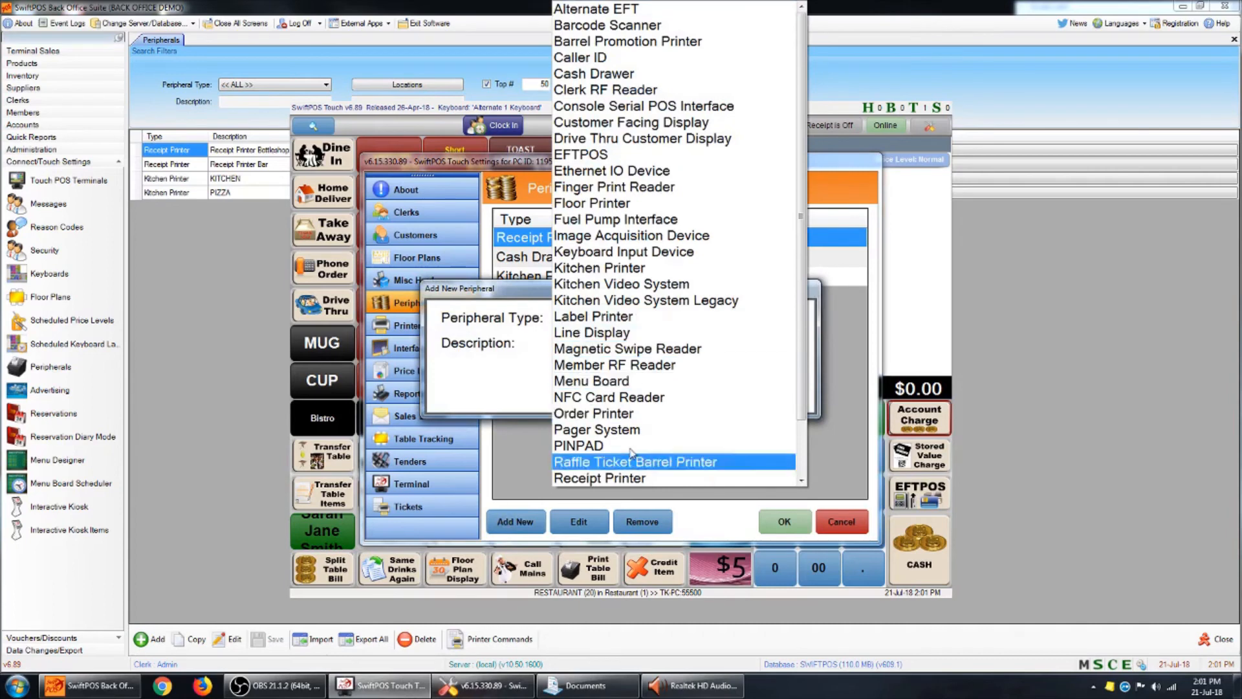
left_click(657, 268)
left_click_drag(683, 348, 447, 375)
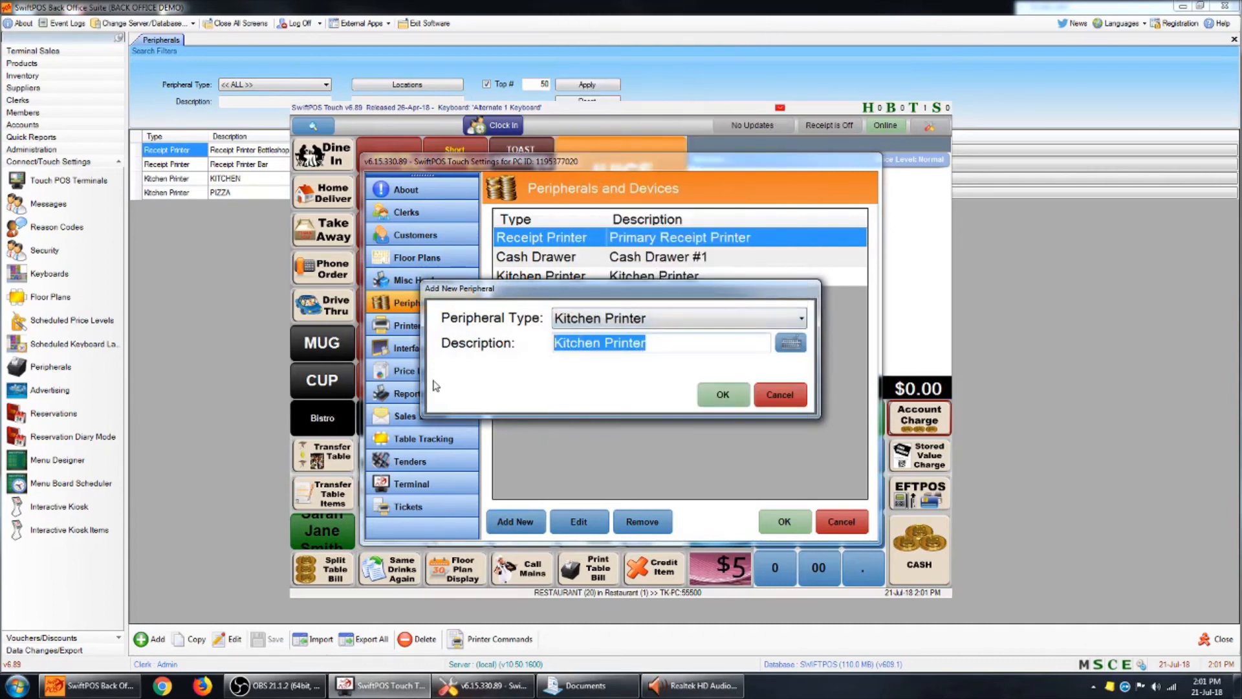
type("PIZZA")
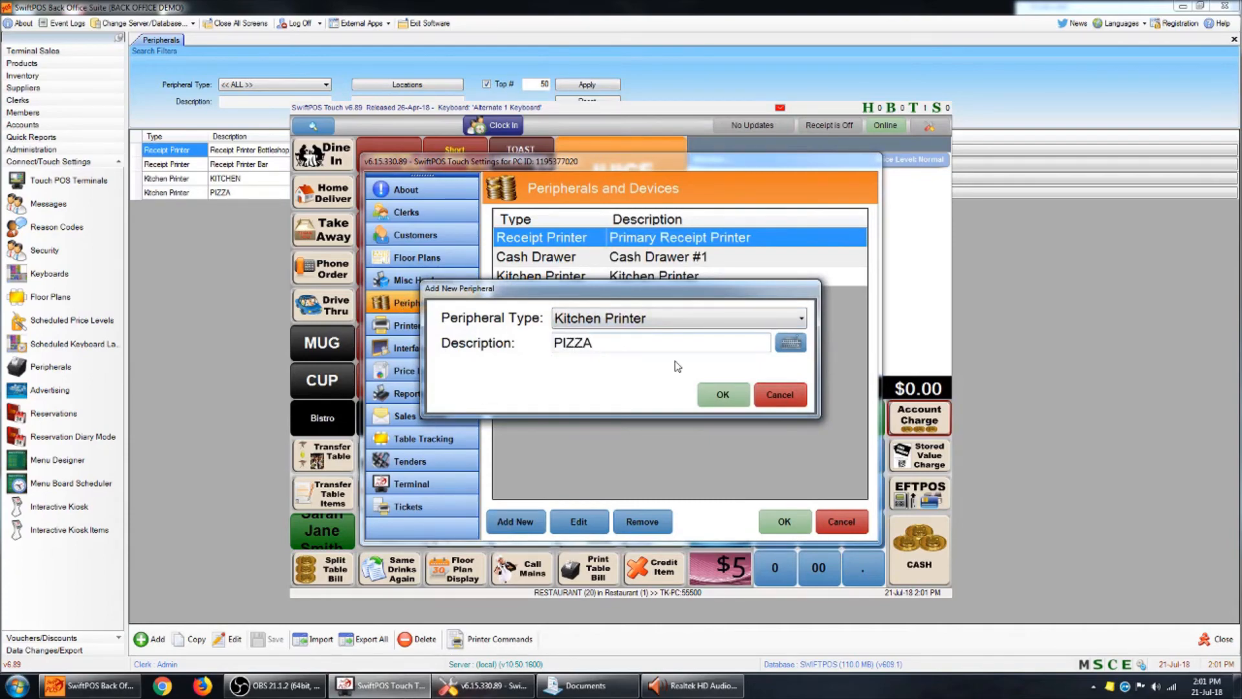
left_click(722, 394)
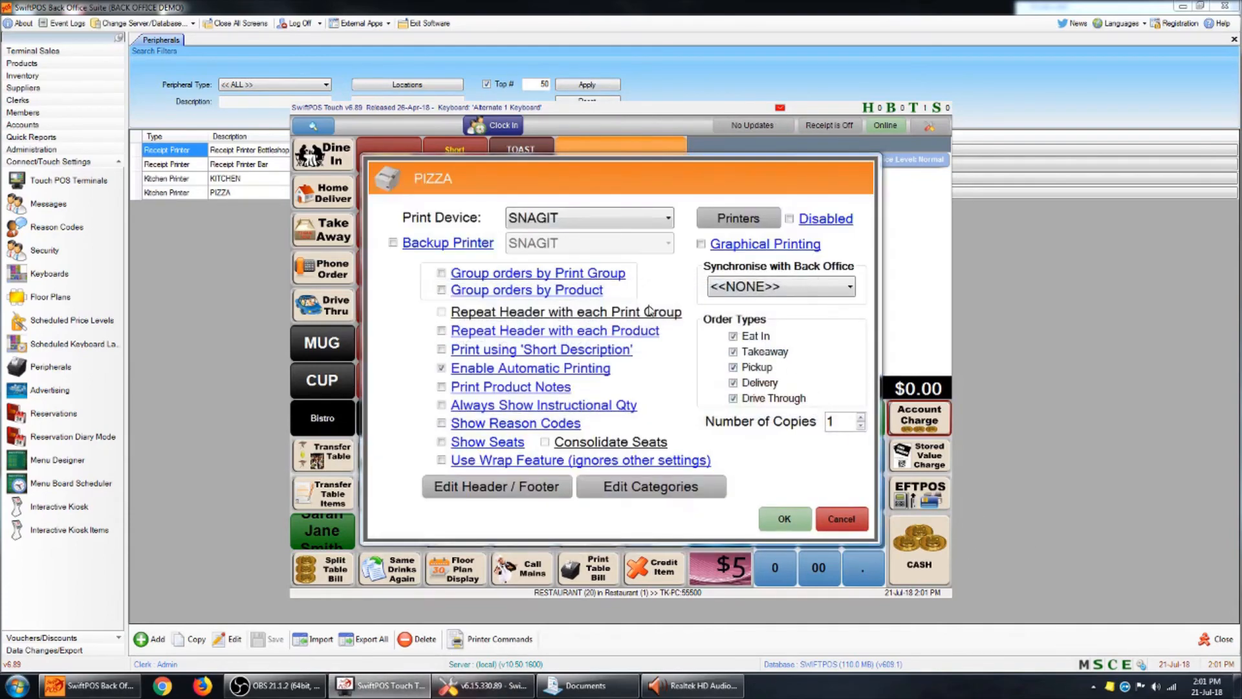
- Set the terminal's PIZZA printer to the XPS print device, synchronise it with the Back Office PIZZA peripheral, and save the terminal settings
left_click(658, 226)
left_click(614, 256)
left_click(790, 287)
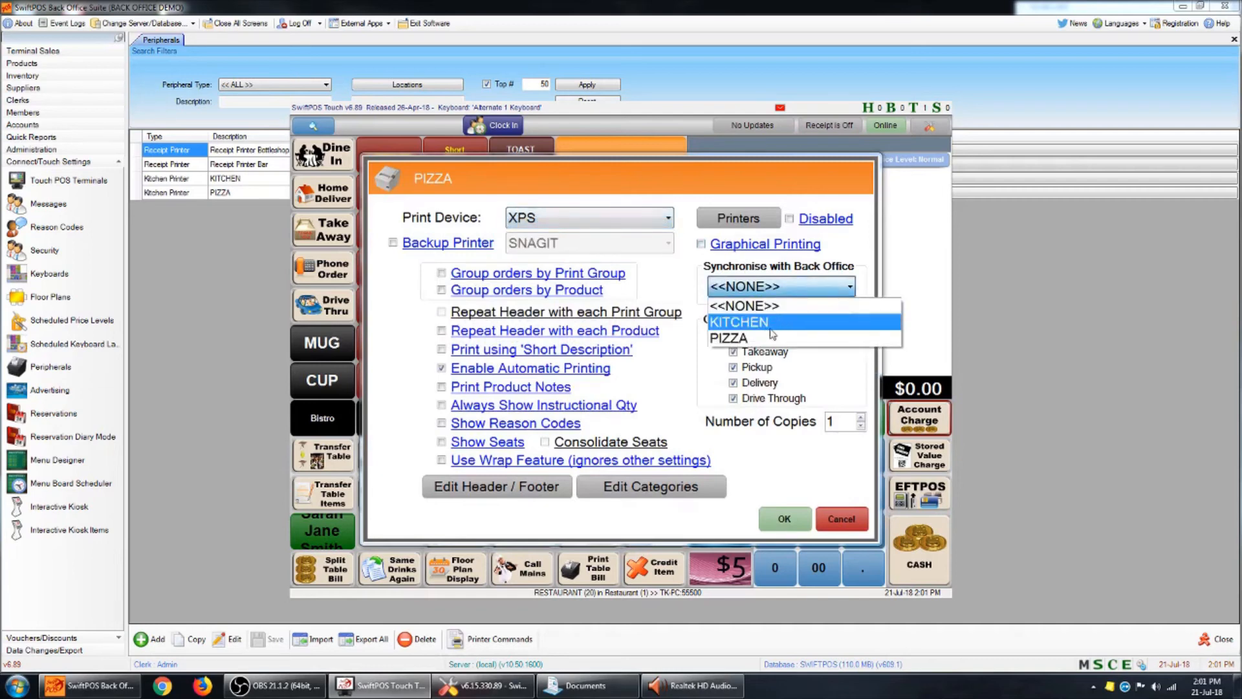
left_click(727, 338)
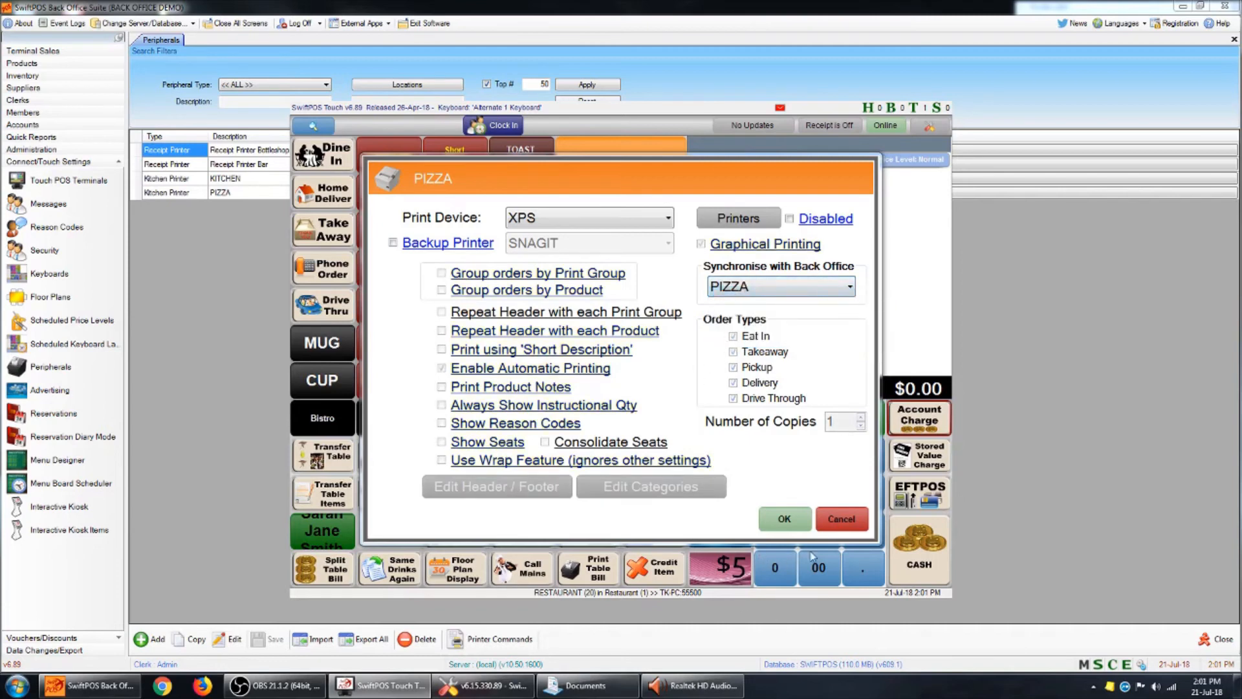
left_click(795, 521)
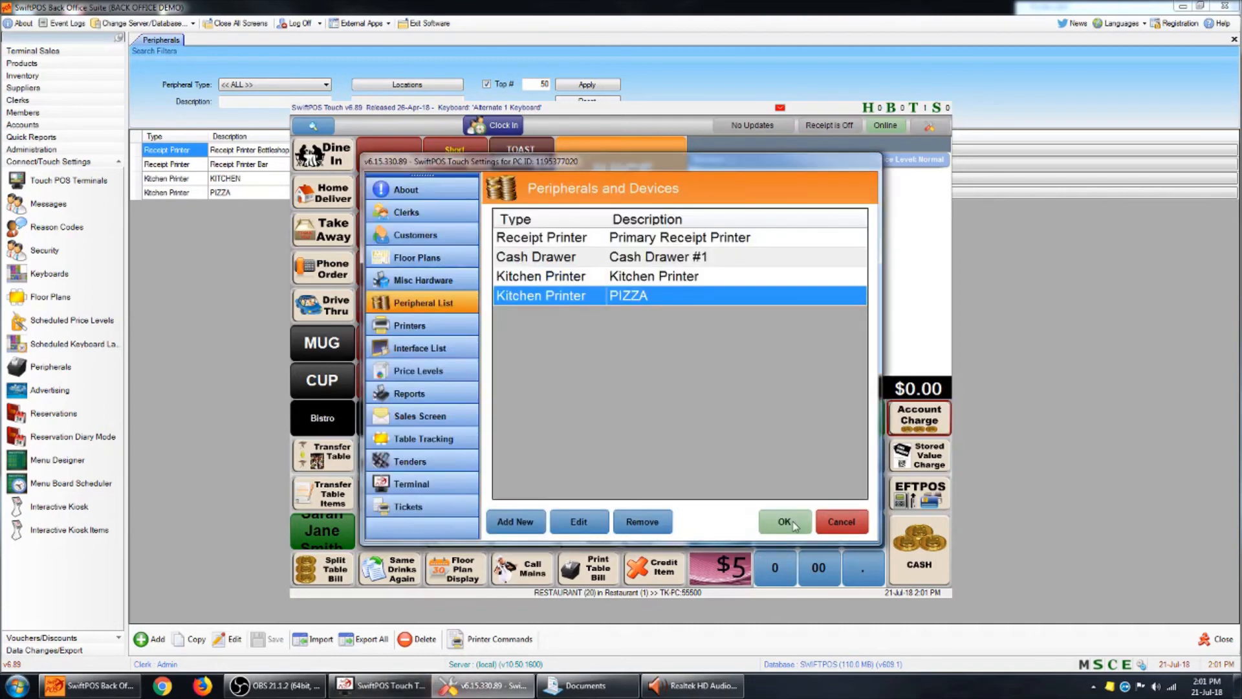
left_click(785, 521)
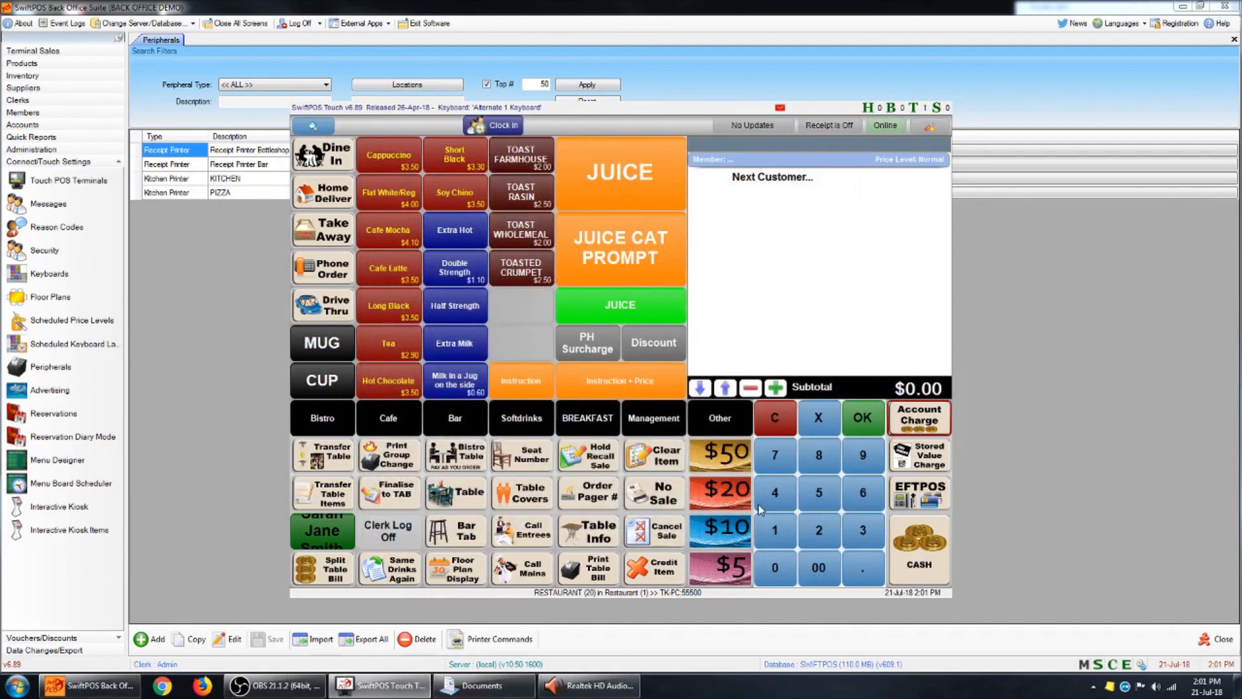